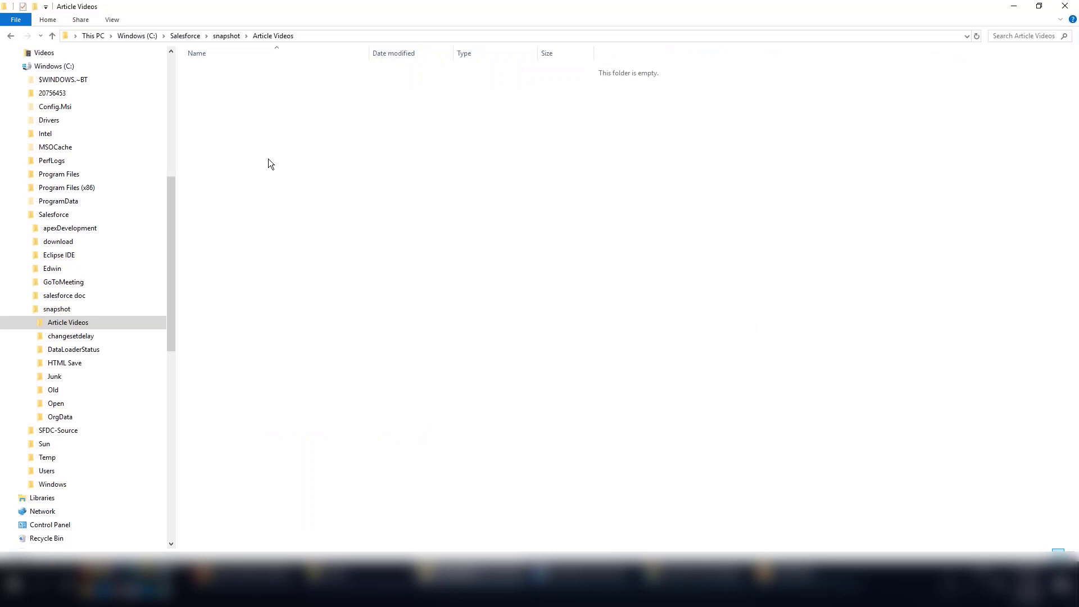
# Step: Create a new folder named Root in Article Videos and open it
pyautogui.rightClick(238, 110)
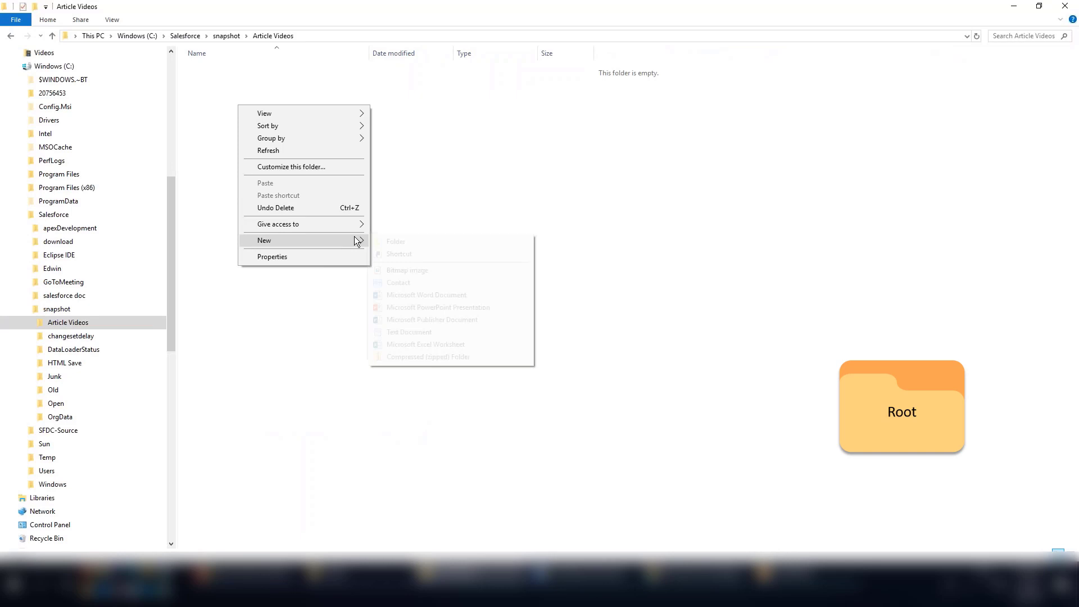
pyautogui.click(381, 242)
pyautogui.write('Root')
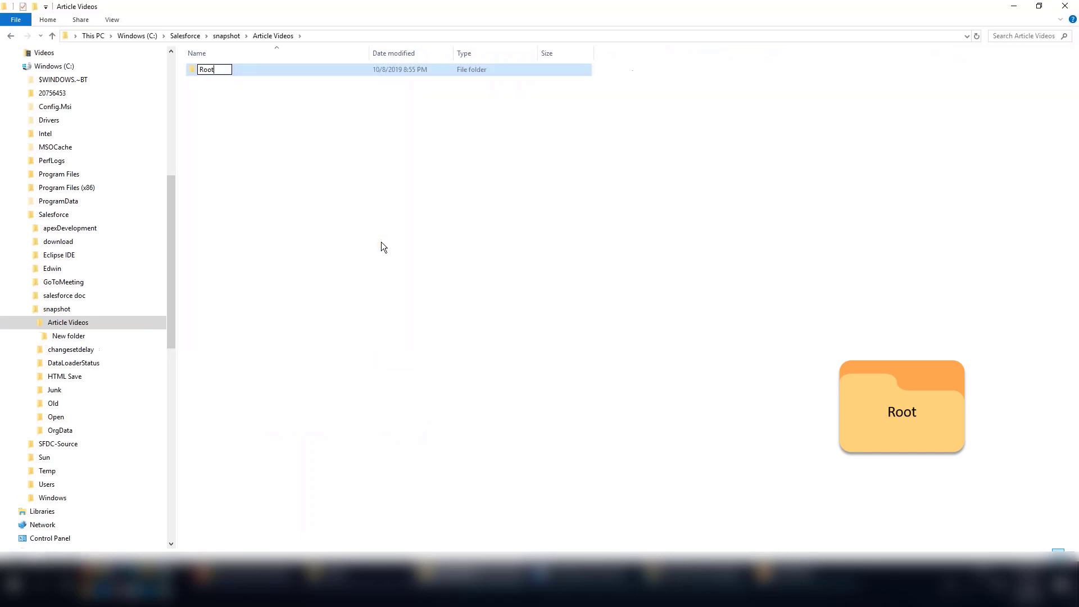
pyautogui.press('Return')
pyautogui.press('Return')
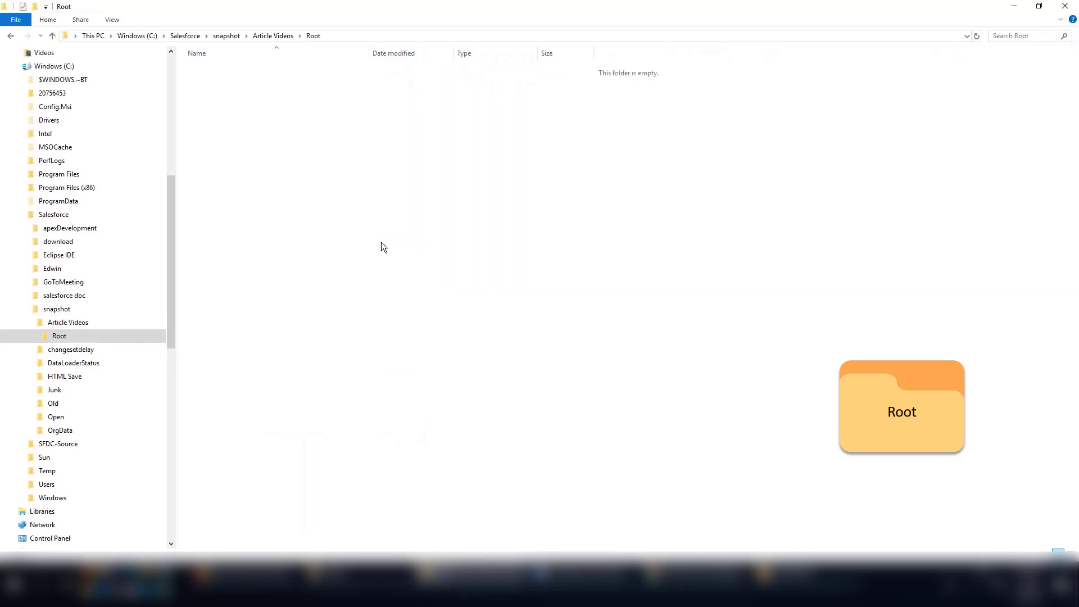
# Step: Add a new text document in Root renamed to content.properties, accepting the extension change
pyautogui.rightClick(381, 241)
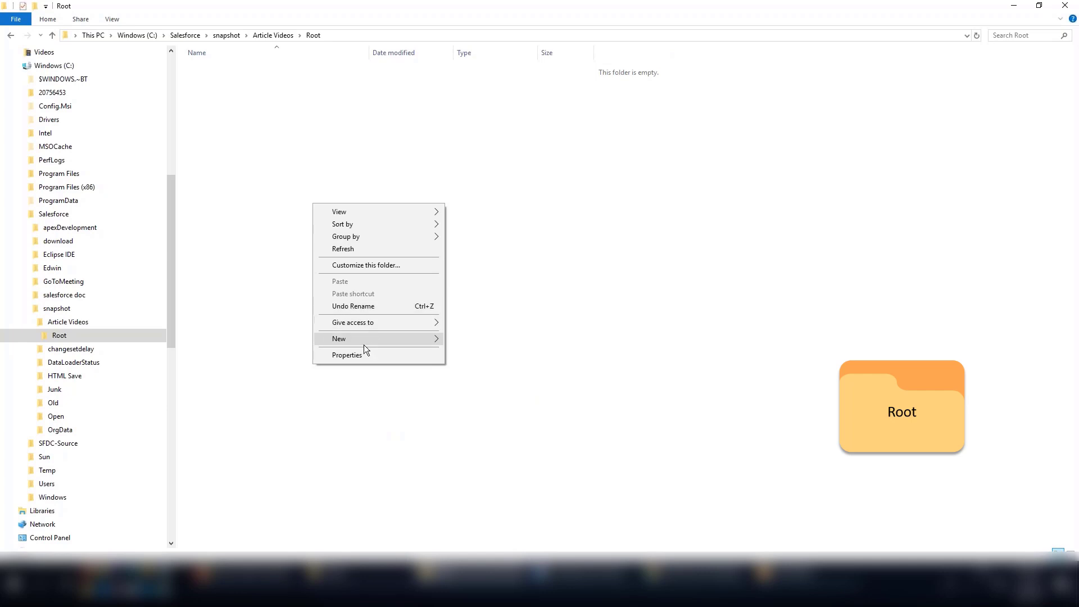
pyautogui.moveTo(385, 344)
pyautogui.click(484, 430)
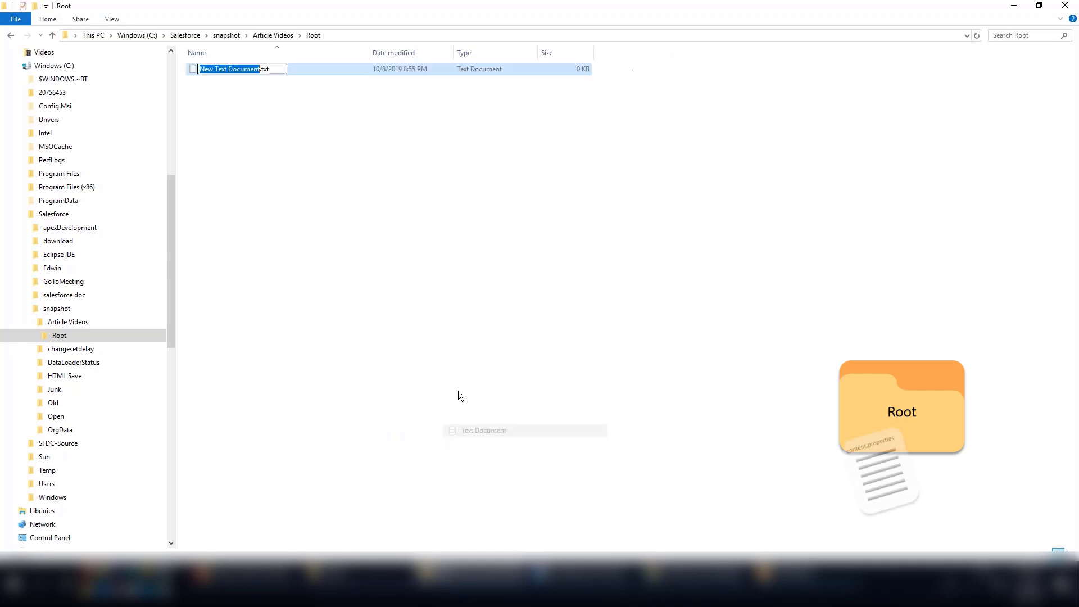
pyautogui.write('content.properties')
pyautogui.moveTo(278, 67); pyautogui.dragTo(194, 68)
pyautogui.write('content.properties')
pyautogui.press('Return')
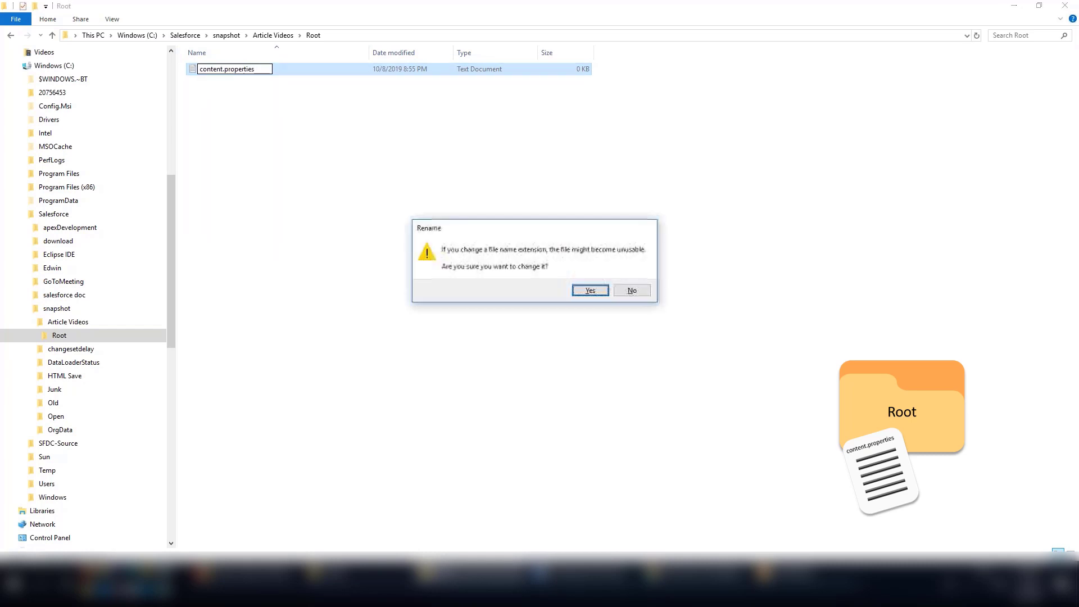
pyautogui.click(591, 292)
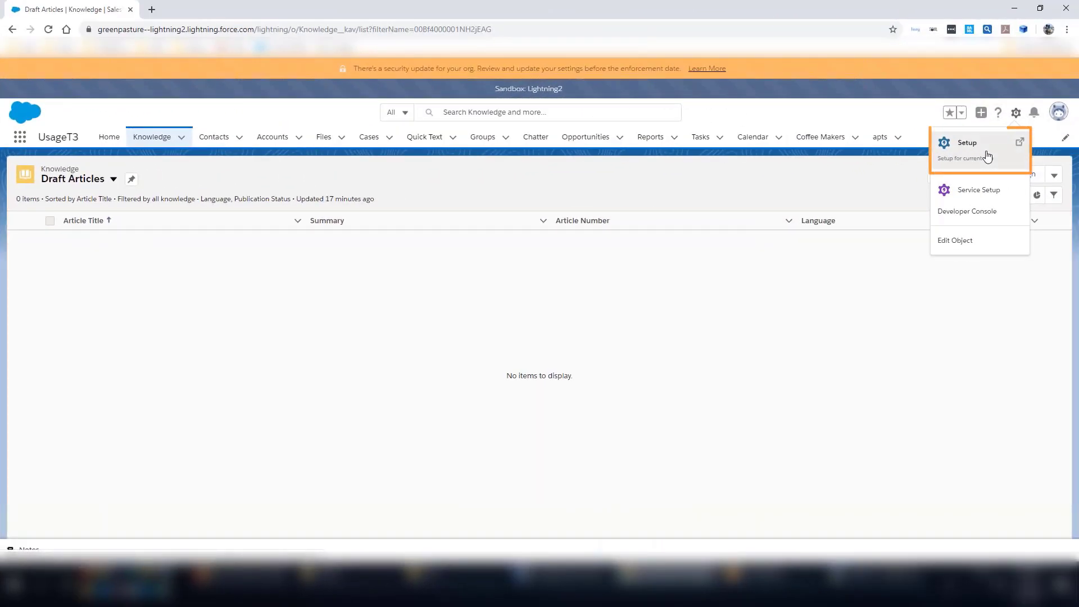
# Step: Find the Import Articles page through Setup's Quick Find and get the articles-only sample properties file
pyautogui.click(988, 156)
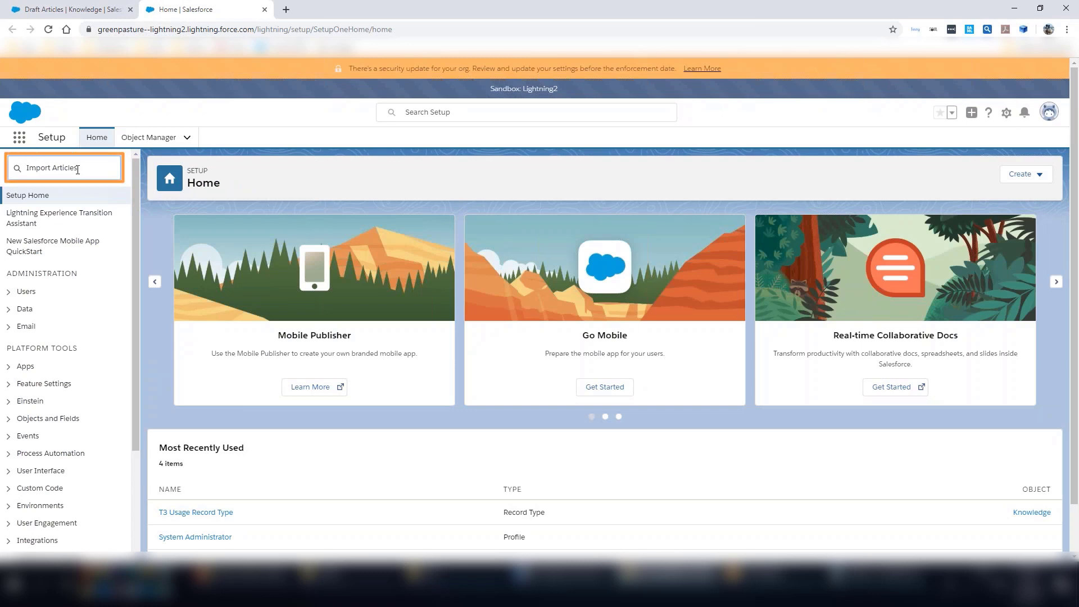
pyautogui.hotkey('ctrl', 'a')
pyautogui.write('Import Articles')
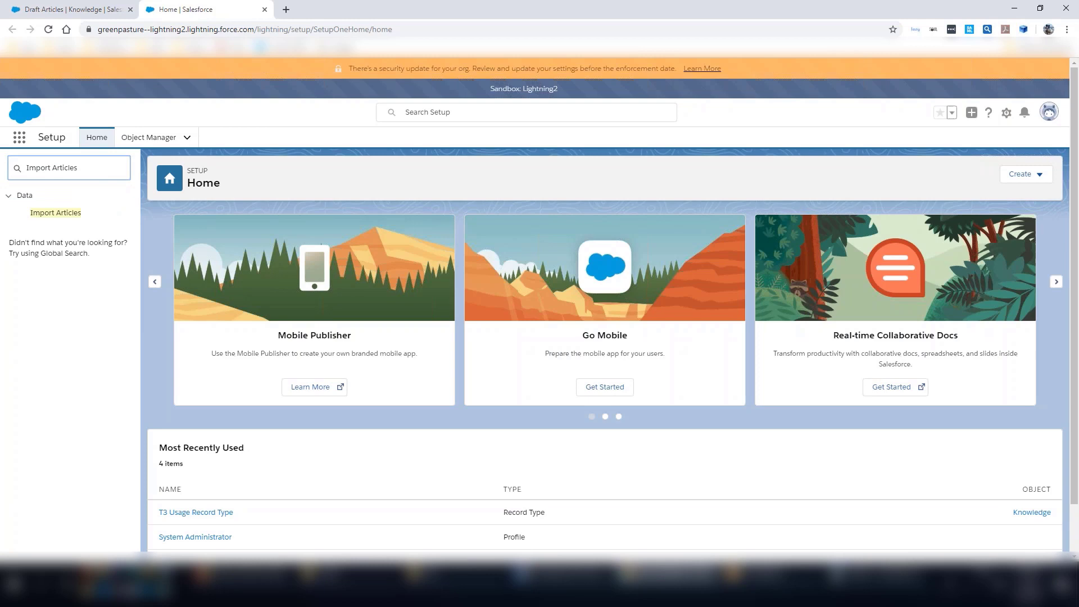
pyautogui.click(77, 216)
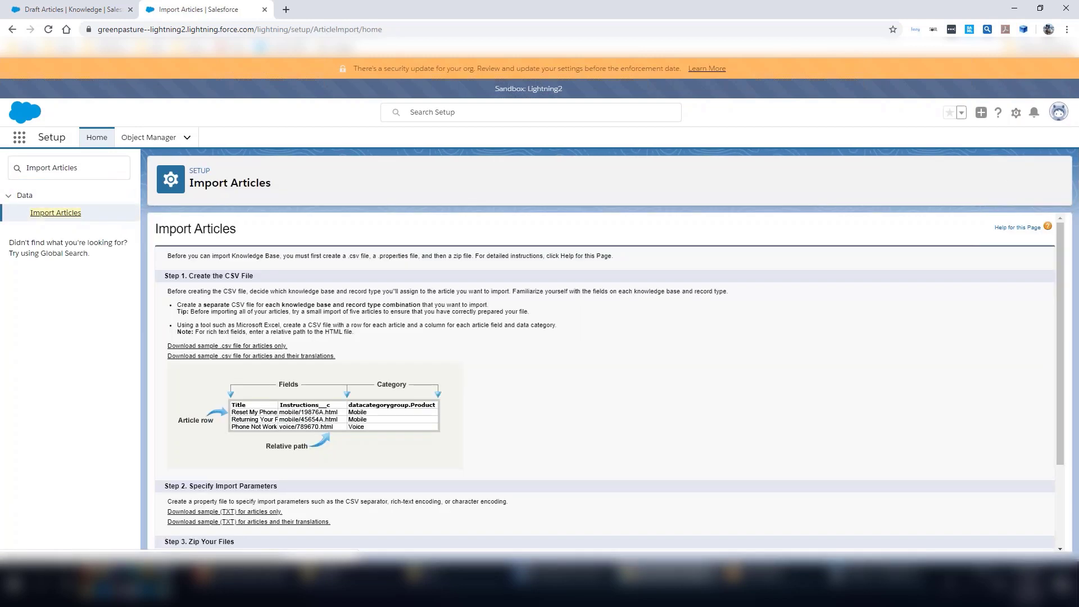
pyautogui.scroll(-5, 252, 379)
pyautogui.moveTo(282, 399); pyautogui.dragTo(323, 11)
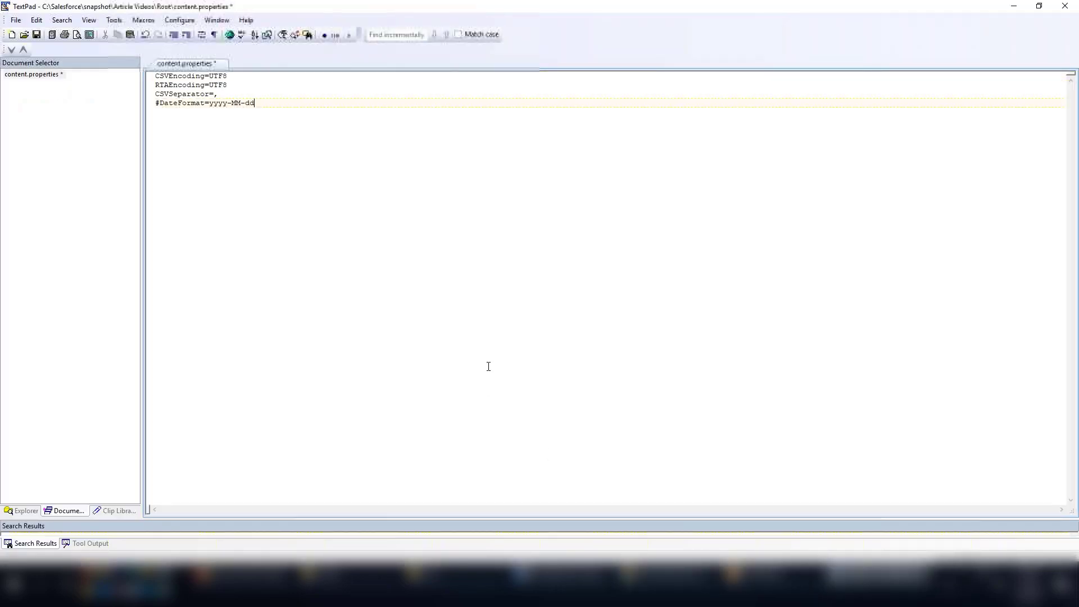
# Step: Save content.properties with the pasted sample import settings
pyautogui.click(36, 35)
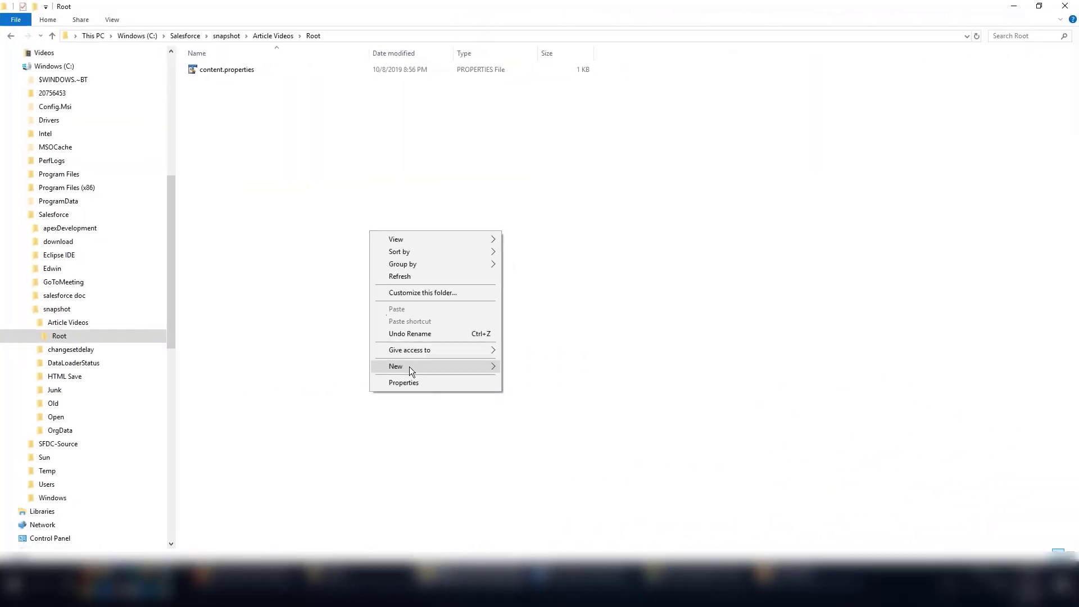
# Step: Create a Data folder inside Root and open it
pyautogui.moveTo(409, 366)
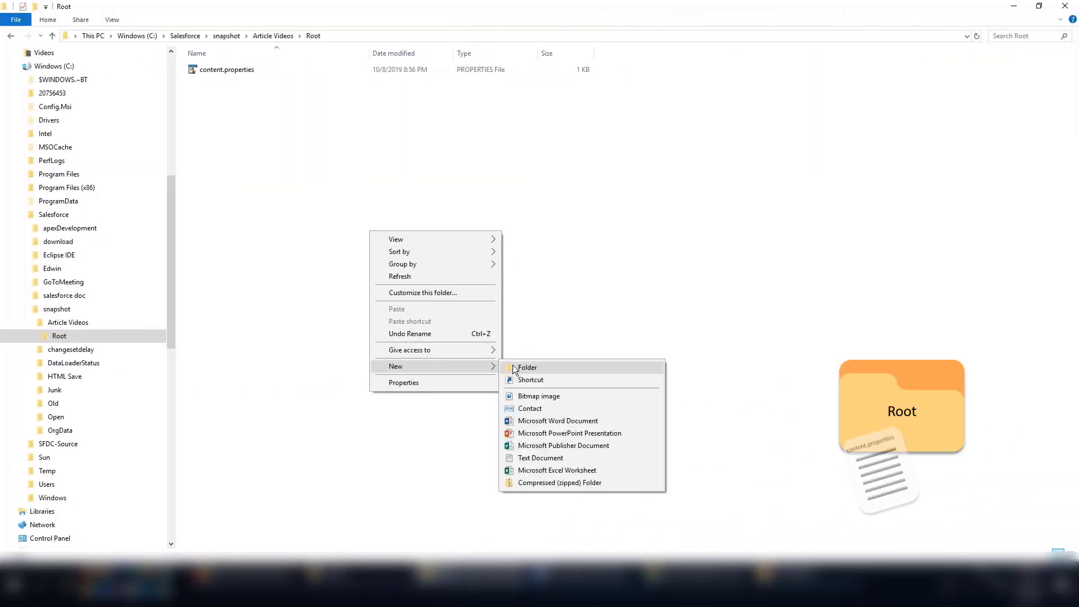
pyautogui.click(512, 367)
pyautogui.write('Data')
pyautogui.press('Return')
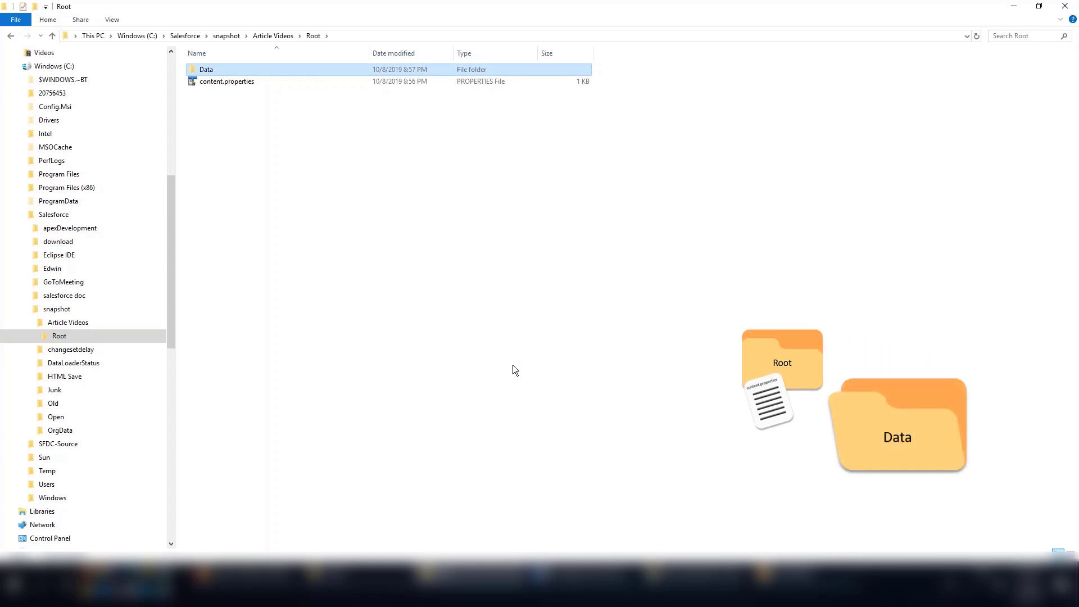
pyautogui.press('Return')
# Step: Add an images subfolder in Data, paste SalesforceImage.png into it, and return to Data
pyautogui.rightClick(289, 165)
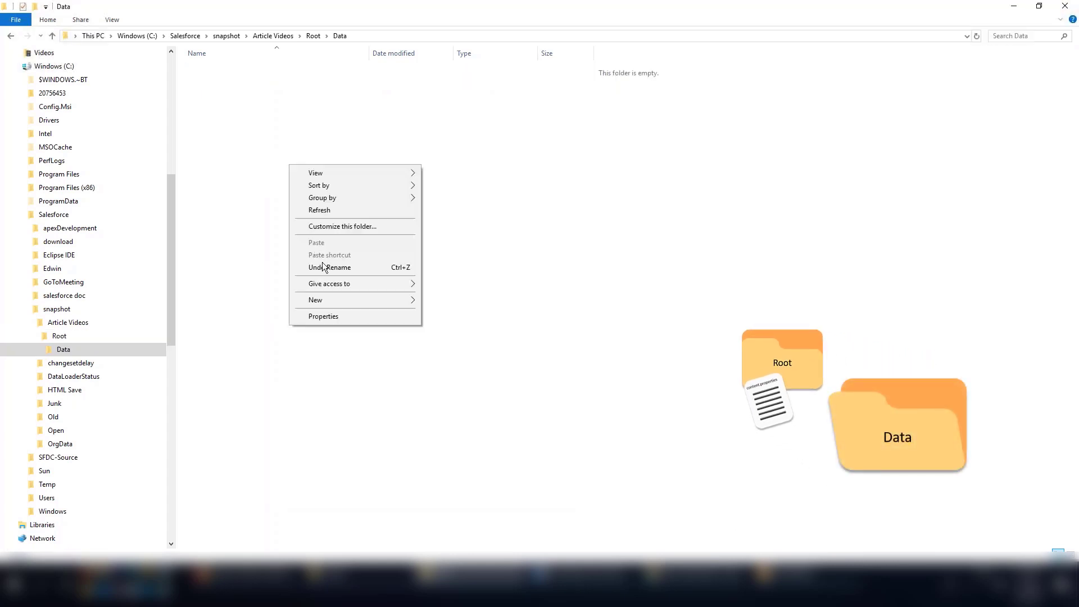
pyautogui.moveTo(339, 299)
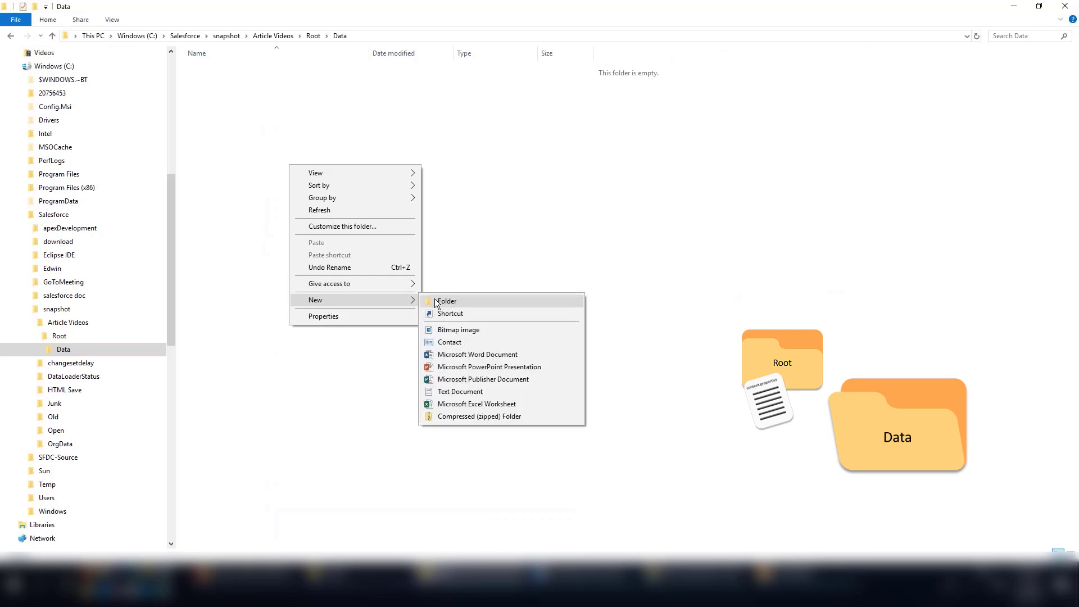
pyautogui.click(434, 299)
pyautogui.write('images')
pyautogui.press('Return')
pyautogui.press('Return')
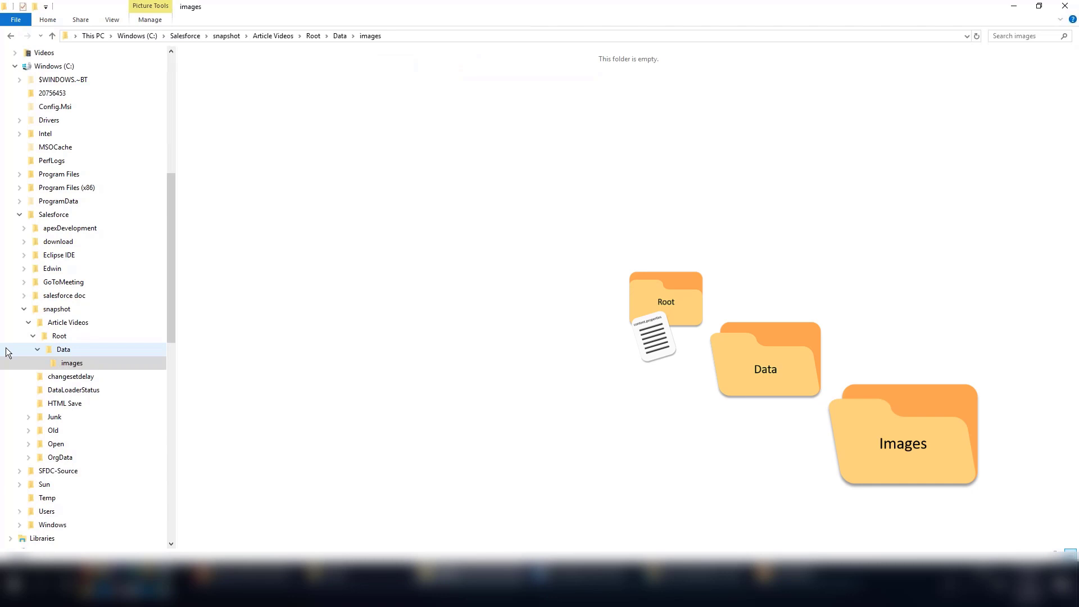
pyautogui.hotkey('ctrl', 'v')
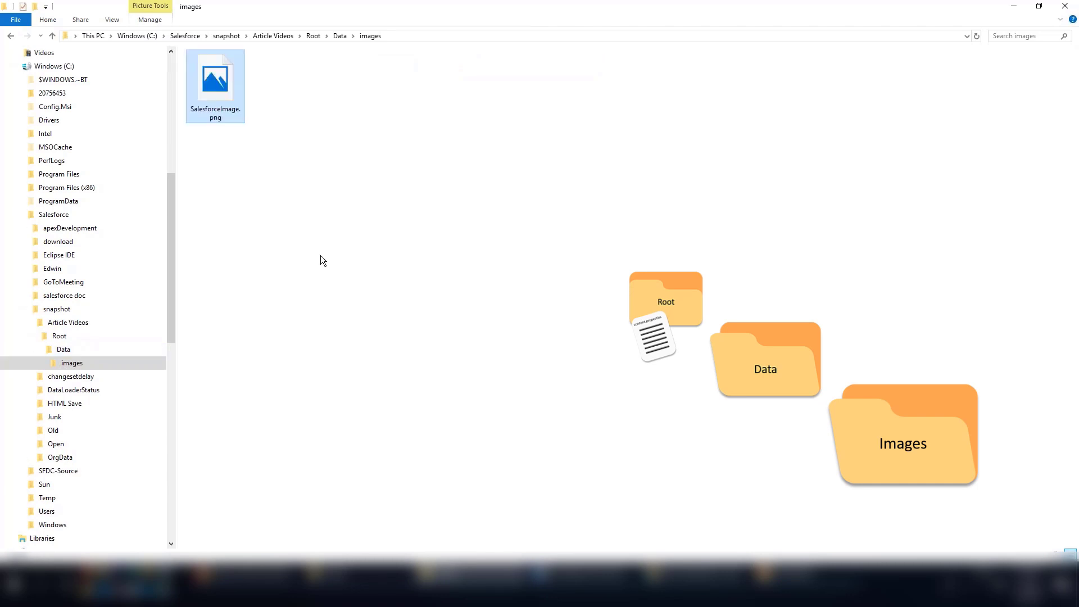
pyautogui.click(347, 37)
# Step: Make a new text document in Data named image.html, accepting the extension change
pyautogui.rightClick(206, 174)
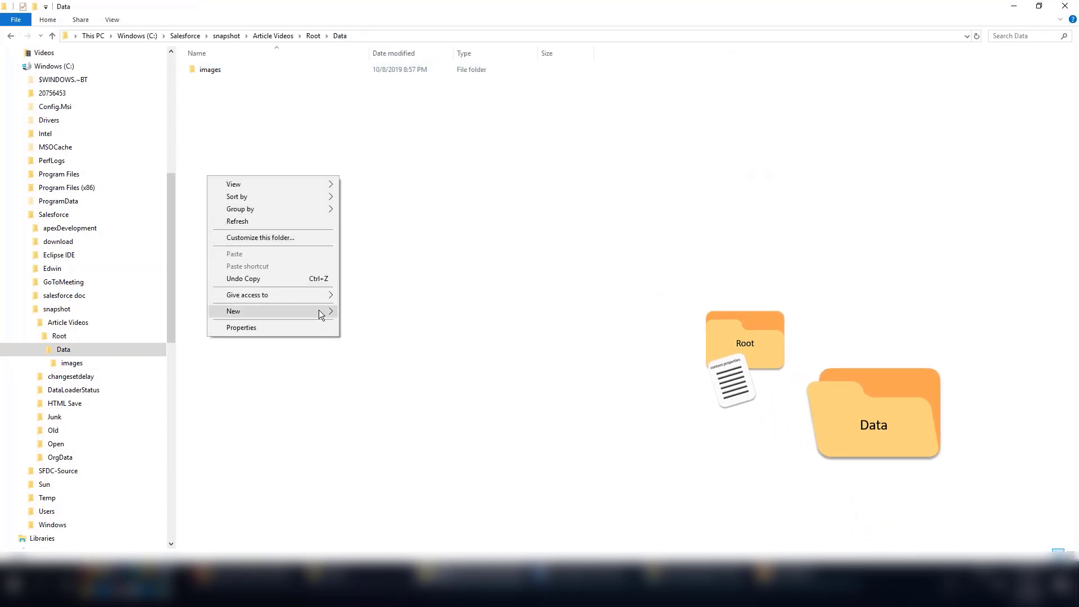
pyautogui.moveTo(319, 311)
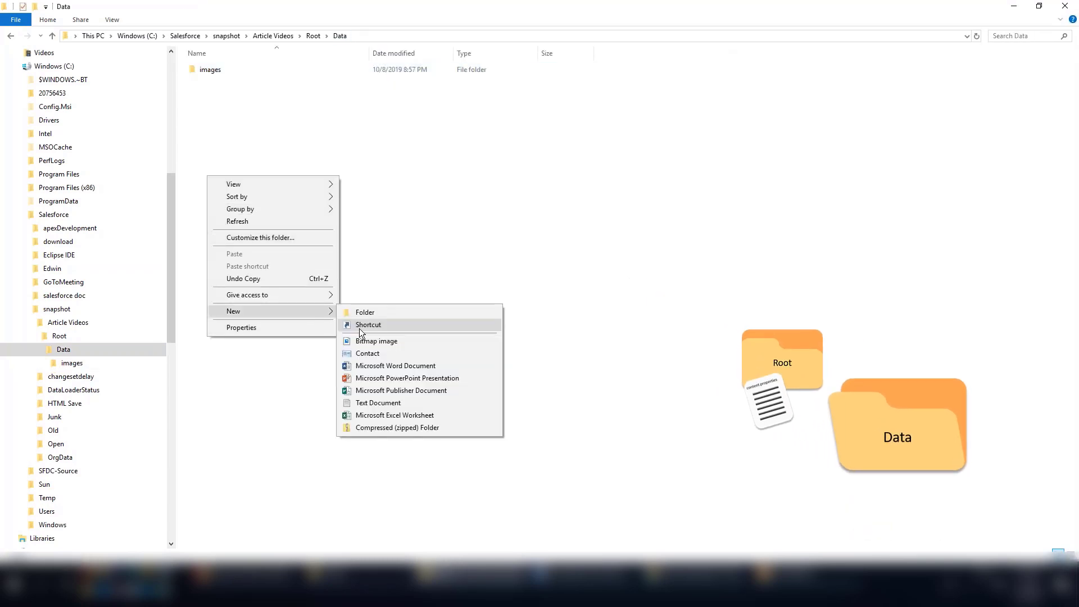
pyautogui.click(363, 403)
pyautogui.hotkey('ctrl', 'a')
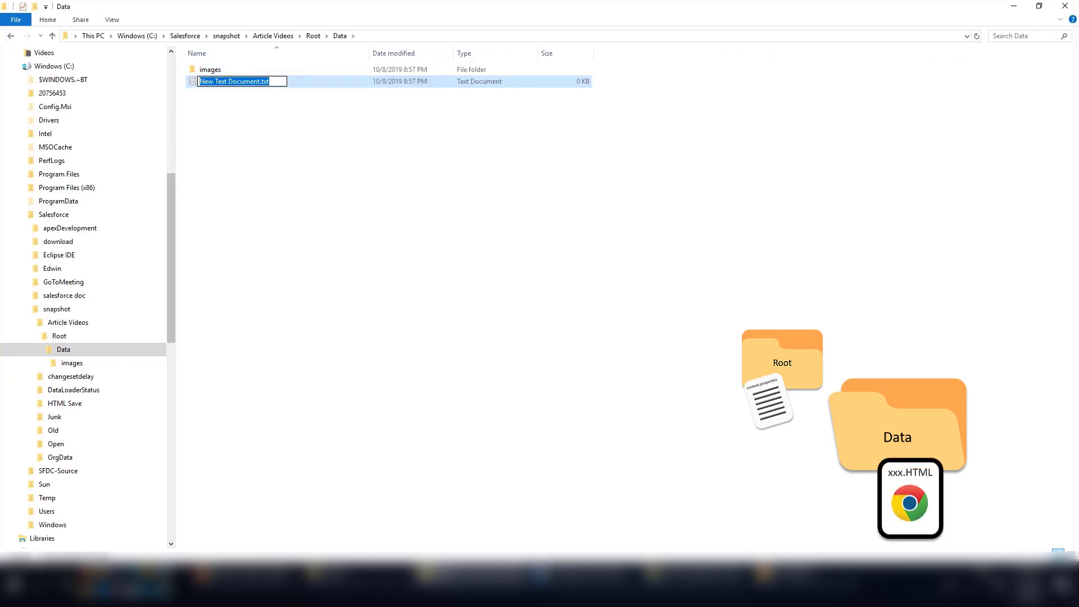
pyautogui.write('image.html')
pyautogui.press('Return')
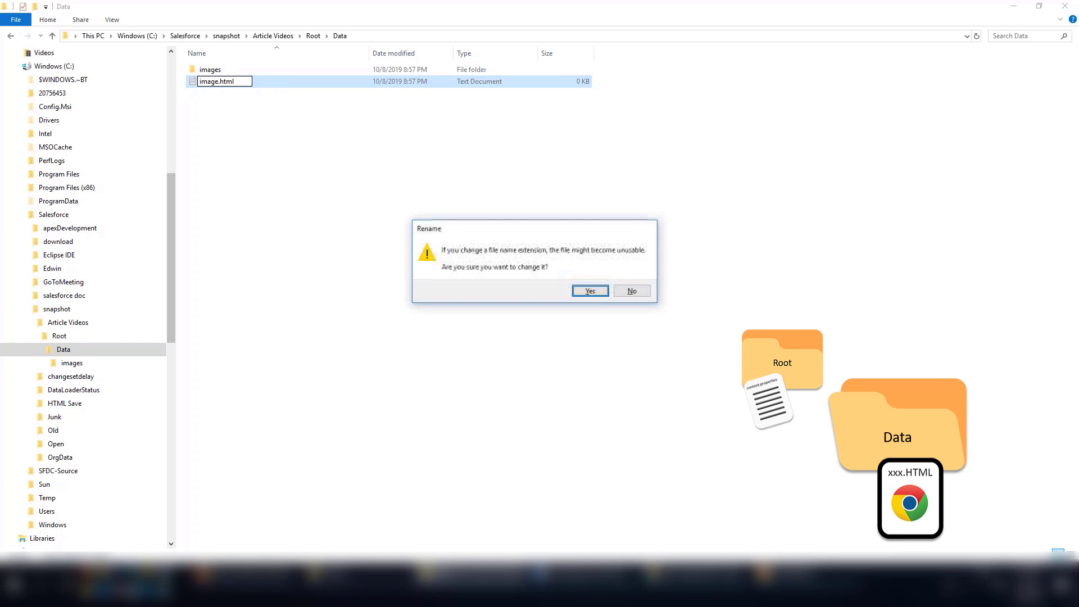
pyautogui.click(585, 289)
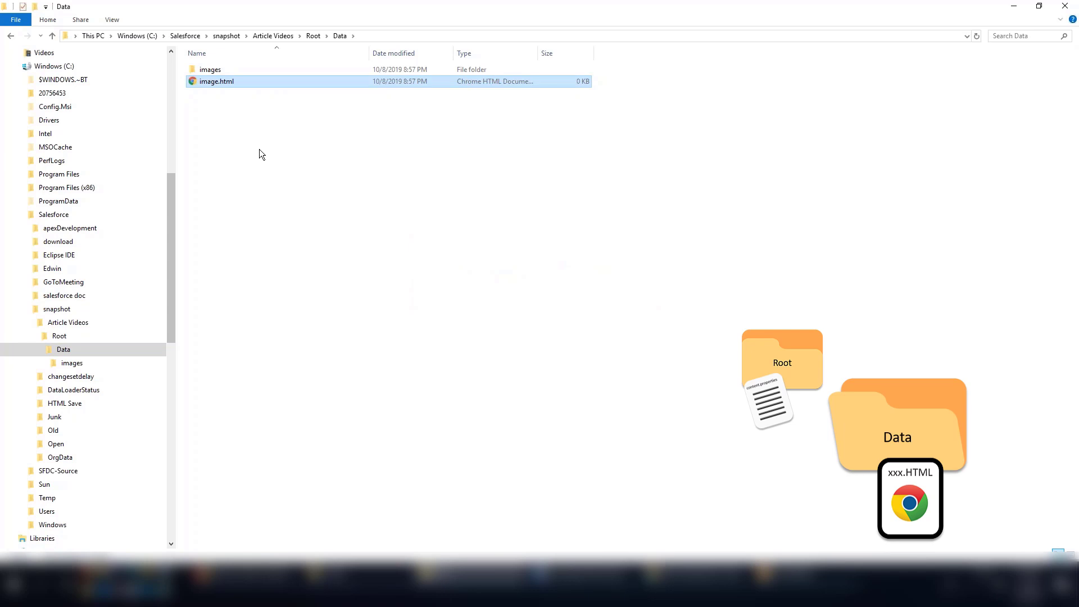
# Step: Paste the HTML snippet showing images/SalesforceImage.png into image.html in TextPad and save it
pyautogui.rightClick(212, 82)
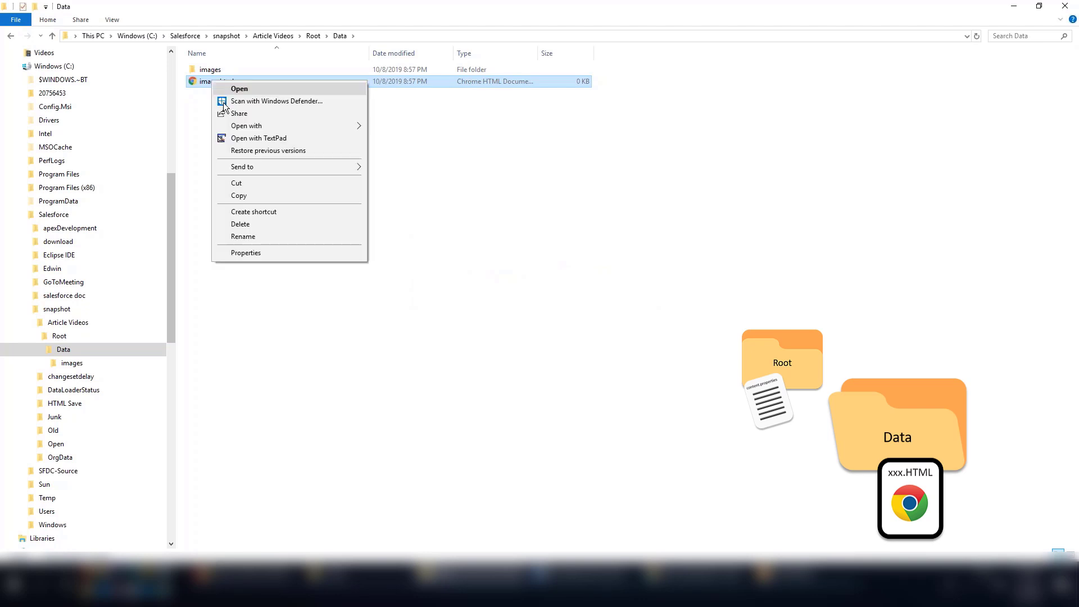
pyautogui.click(240, 143)
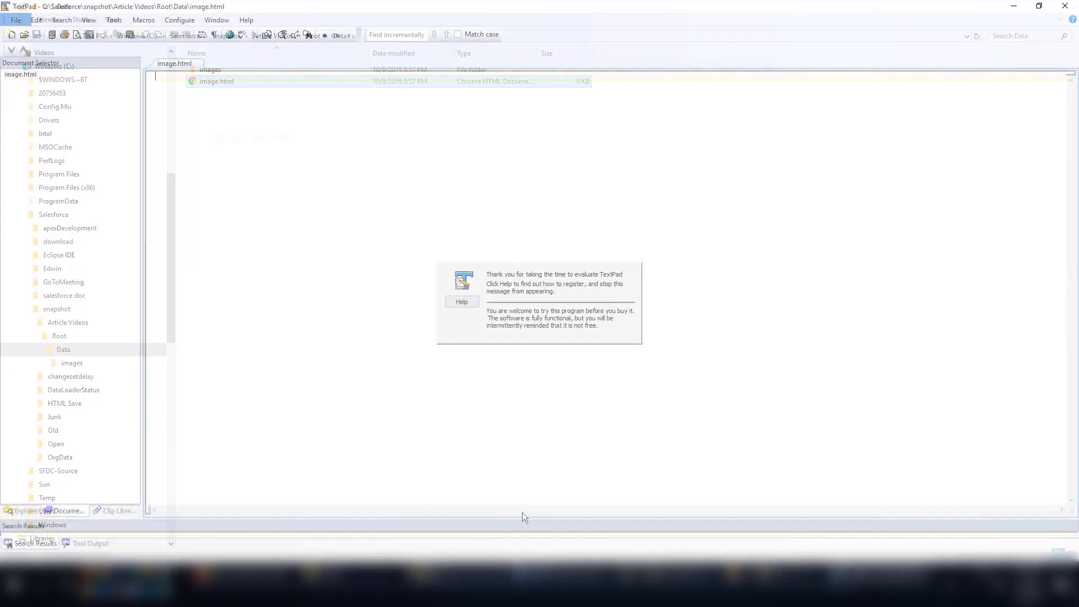
pyautogui.write('<html> <body> Lets create zip files <br/> Import the zip file as articles. <img src="images/SalesforceImage.png"> </body> </html>')
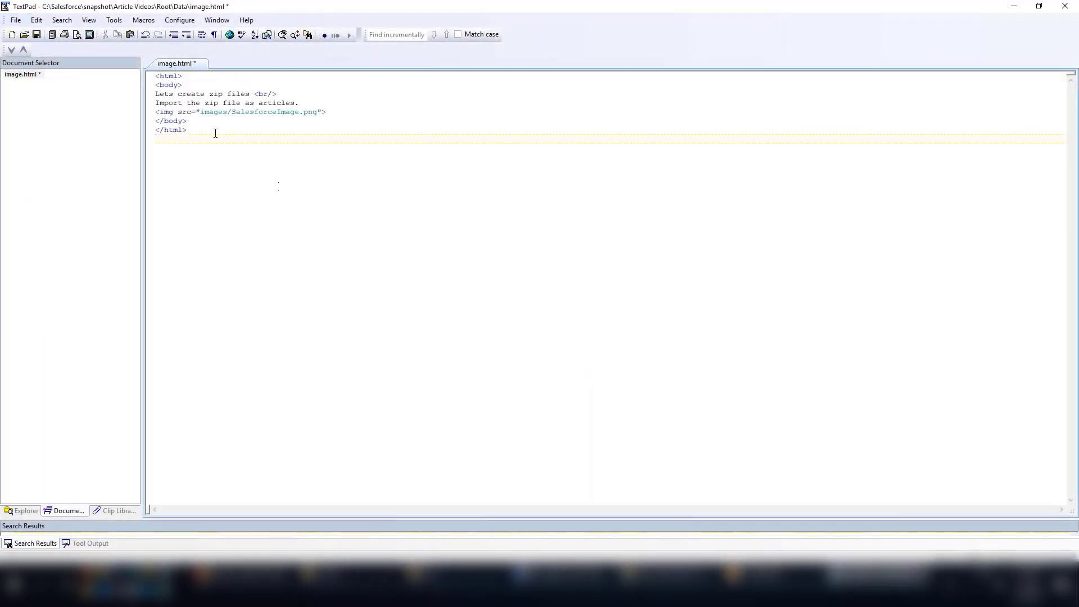
pyautogui.click(36, 35)
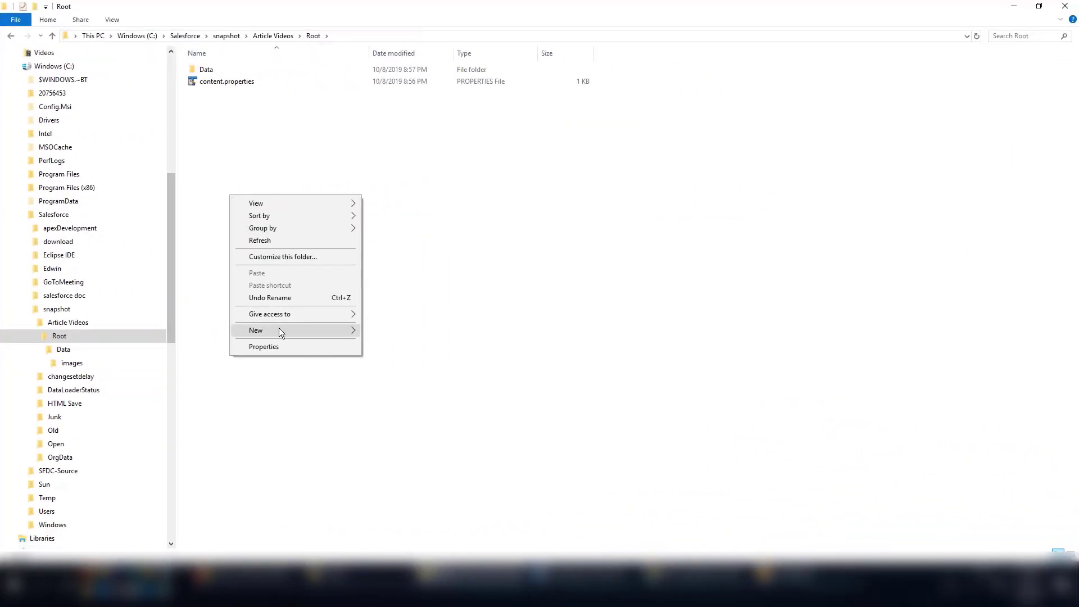
# Step: Create a new Microsoft Excel Worksheet in Root and open it
pyautogui.moveTo(281, 330)
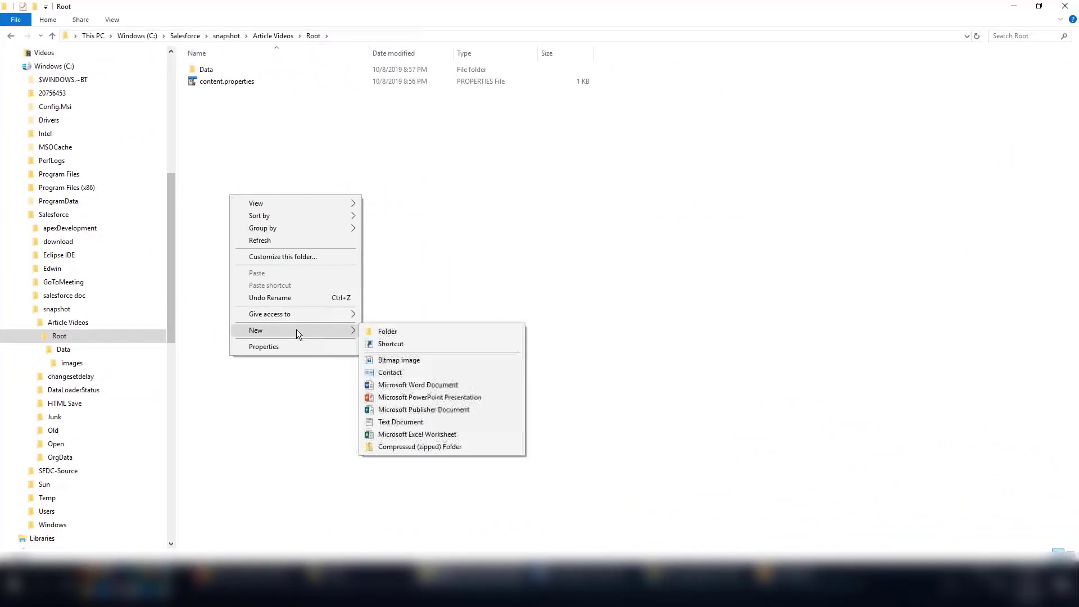
pyautogui.click(392, 435)
pyautogui.doubleClick(193, 95)
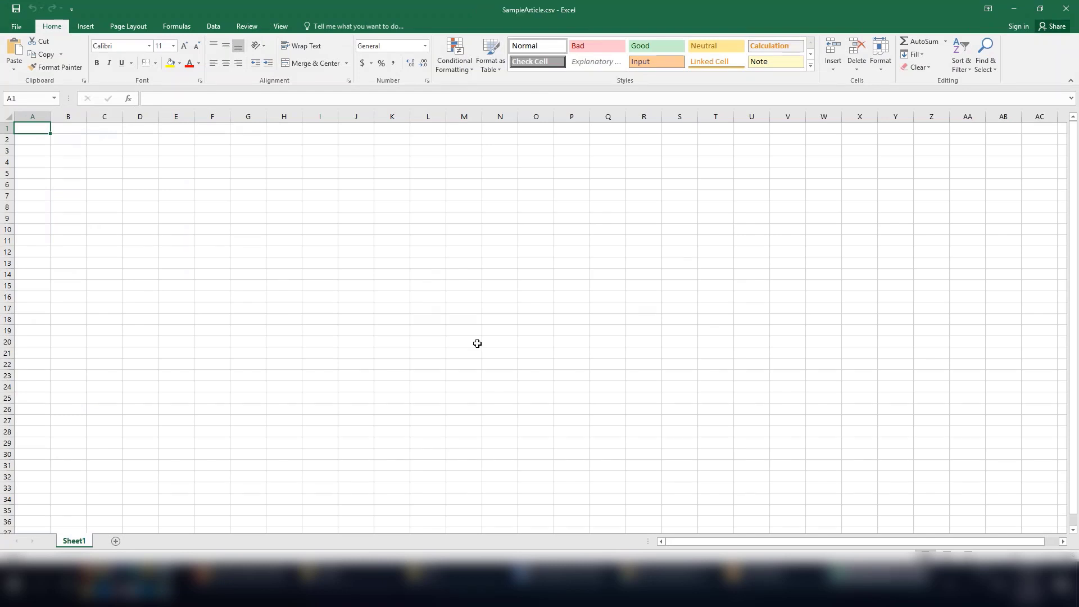
# Step: Enter Title 'Import articles video' and URL Name 'Import-articles-video' in columns A and B
pyautogui.write('Title')
pyautogui.press('Return')
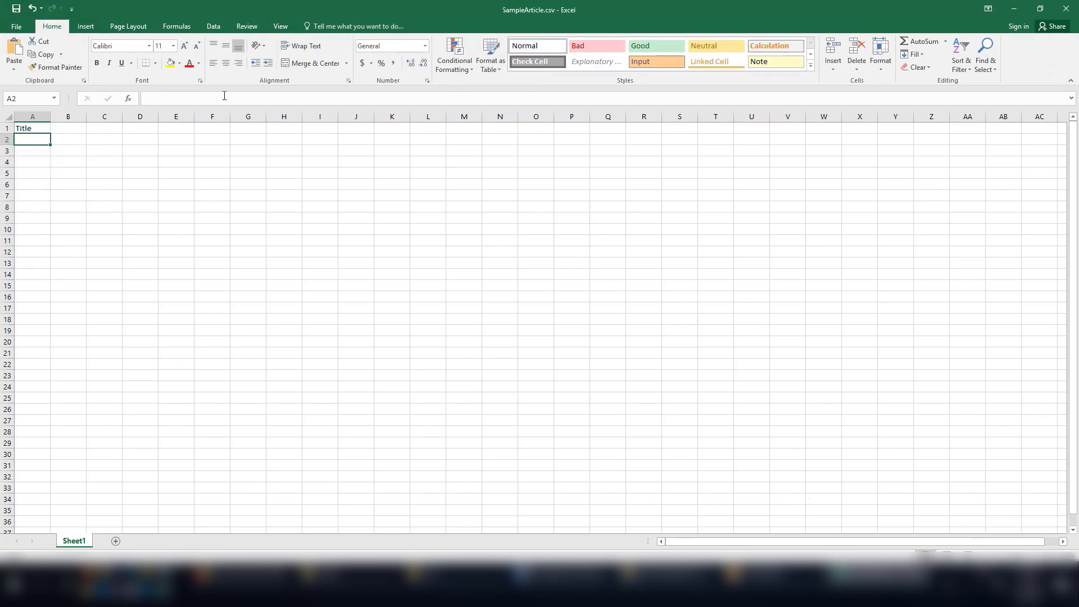
pyautogui.click(224, 96)
pyautogui.write('Import articles video')
pyautogui.press('Return')
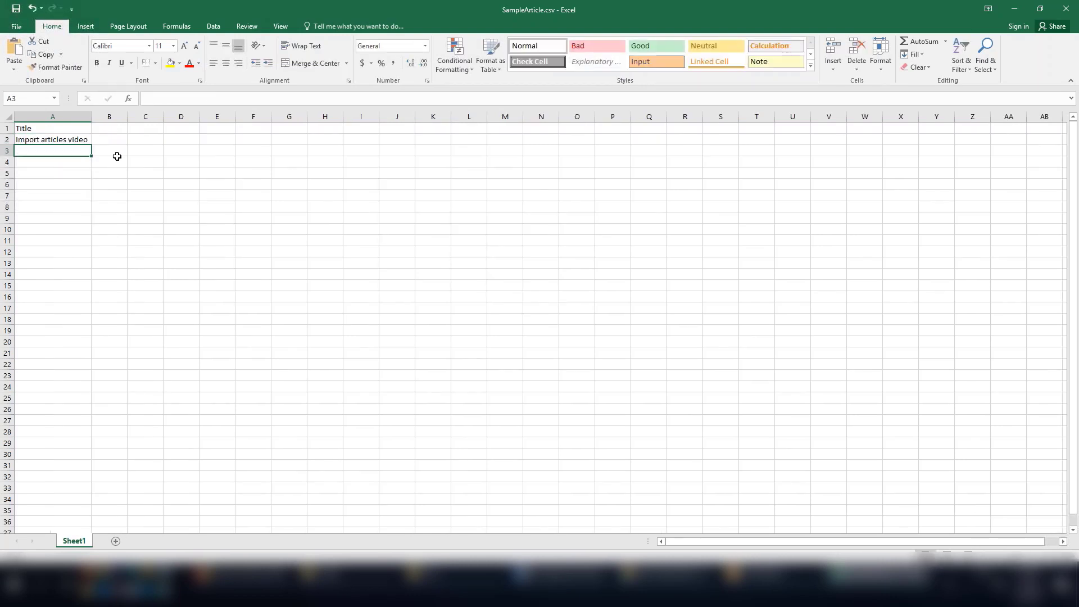
pyautogui.doubleClick(50, 116)
pyautogui.click(68, 128)
pyautogui.write('URL Name')
pyautogui.press('Return')
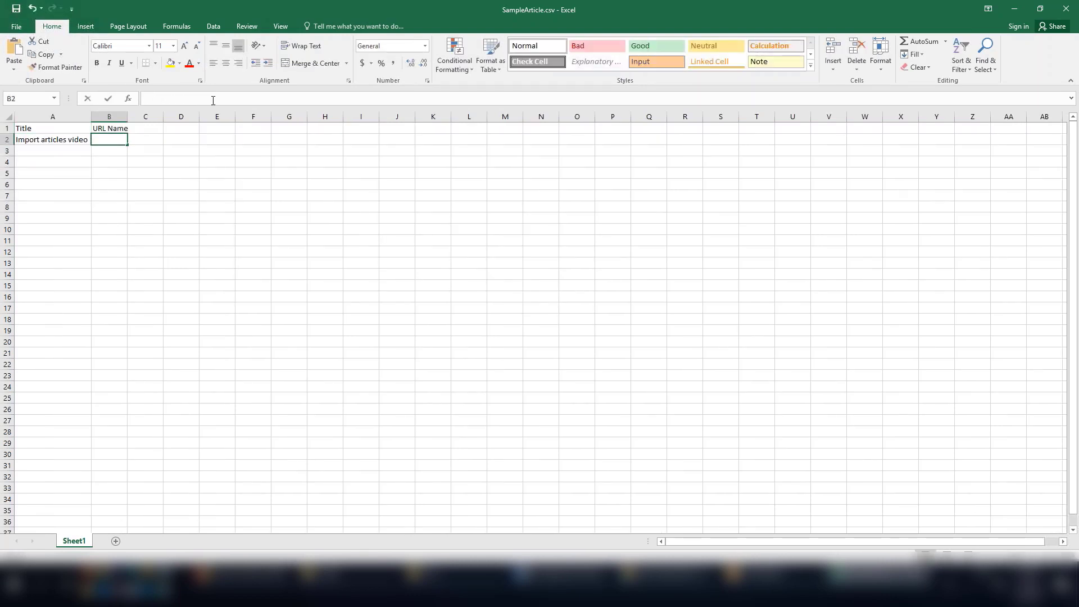
pyautogui.click(210, 98)
pyautogui.write('Import-articles-video')
pyautogui.doubleClick(128, 116)
pyautogui.click(188, 128)
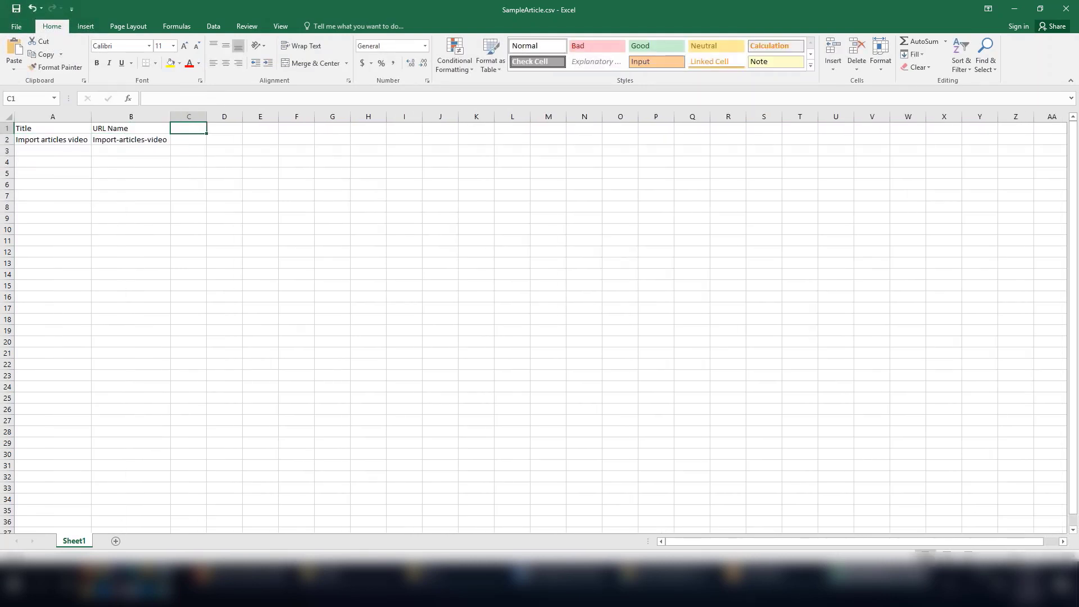
# Step: Add Summary 'Import articles video' and Step_by_Step__c 'Data/image.html' in columns C and D
pyautogui.click(276, 100)
pyautogui.write('Summary')
pyautogui.press('Return')
pyautogui.click(276, 100)
pyautogui.write('Import articles video')
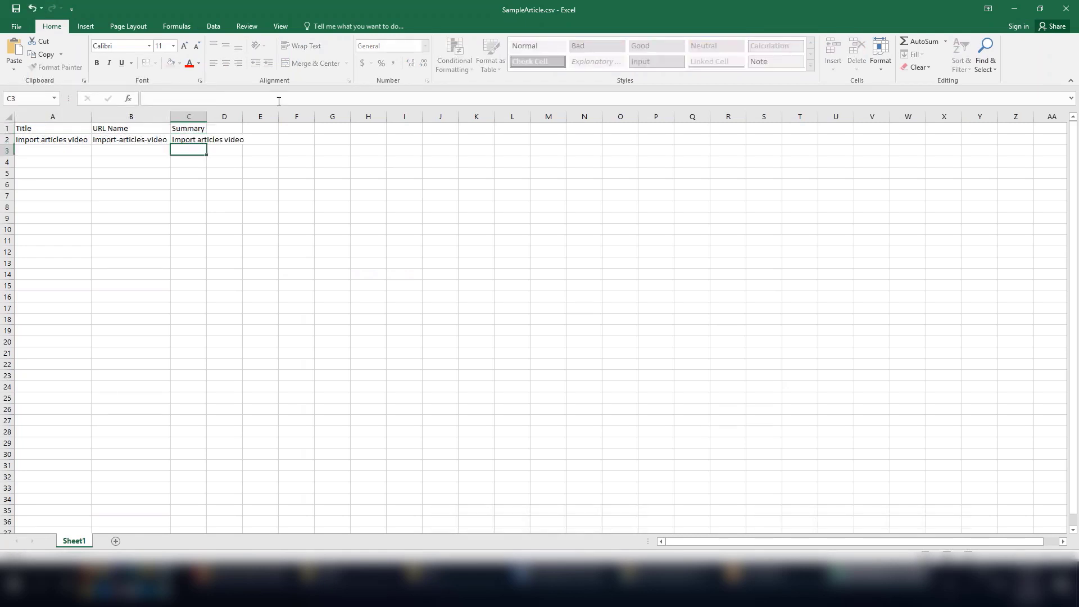
pyautogui.press('Return')
pyautogui.doubleClick(207, 116)
pyautogui.click(265, 129)
pyautogui.write('Step_by_Step__c')
pyautogui.press('Return')
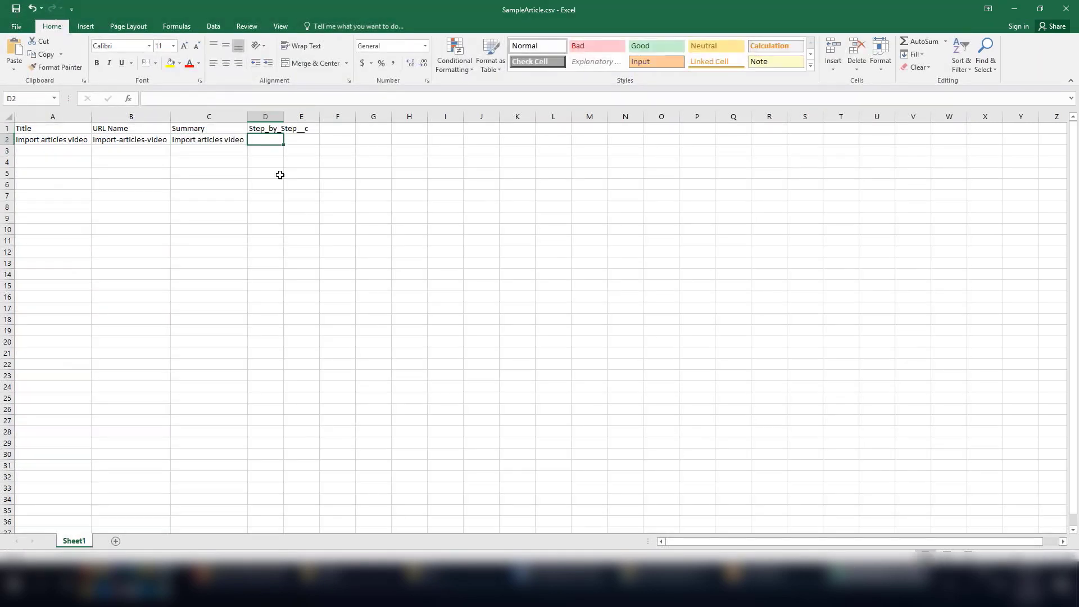
pyautogui.click(276, 99)
pyautogui.write('Data/image.html')
pyautogui.press('Return')
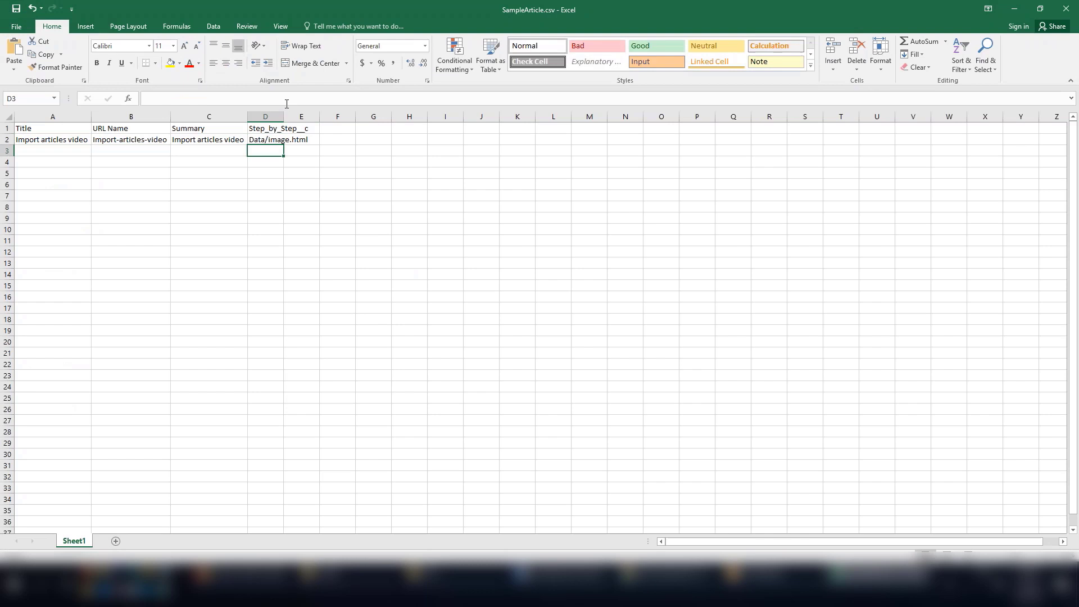
# Step: Add channels 'application+csp+sites+prm' and the RecordTypeId value, autofit columns, and save as CSV
pyautogui.doubleClick(284, 116)
pyautogui.click(329, 128)
pyautogui.click(359, 101)
pyautogui.write('channels')
pyautogui.press('Return')
pyautogui.write('application+csp+sites+prm')
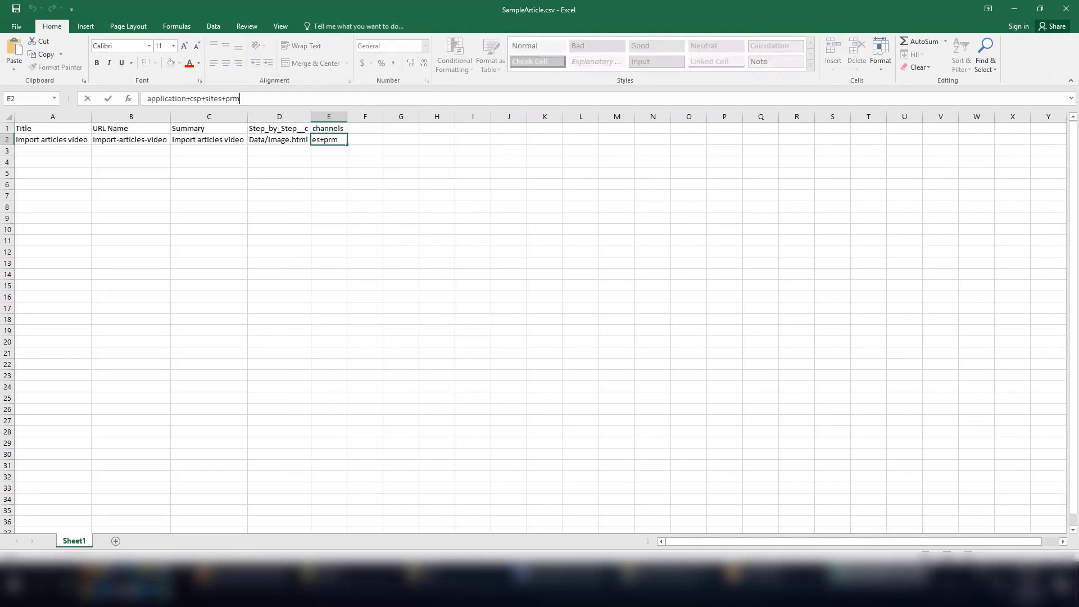
pyautogui.press('Return')
pyautogui.doubleClick(347, 117)
pyautogui.click(426, 128)
pyautogui.write('RecordTypeId')
pyautogui.press('Return')
pyautogui.click(324, 99)
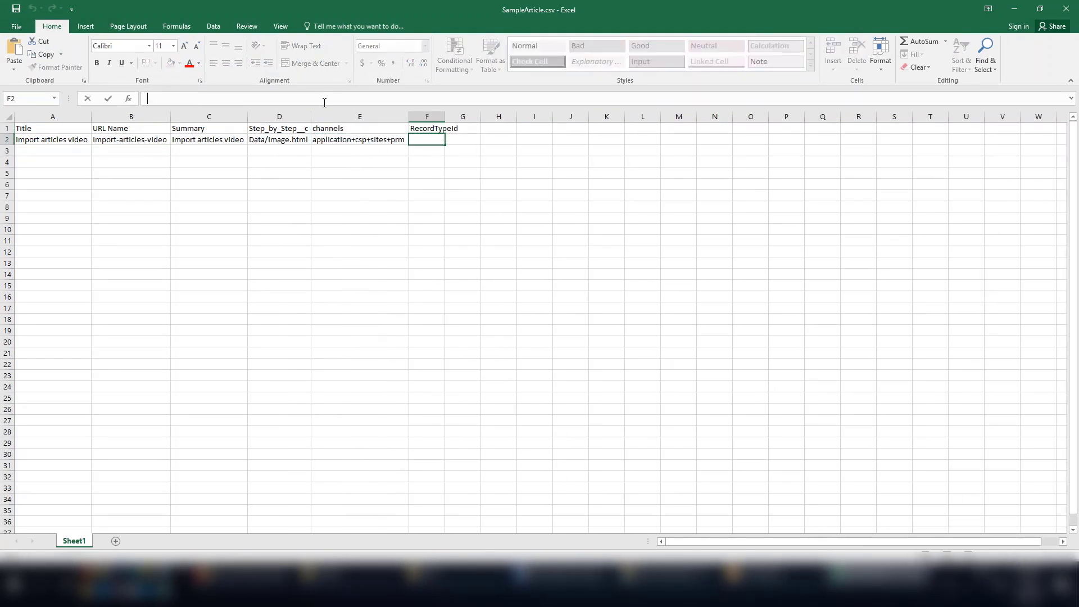
pyautogui.write('012g000000068fx')
pyautogui.press('Return')
pyautogui.doubleClick(445, 116)
pyautogui.click(421, 251)
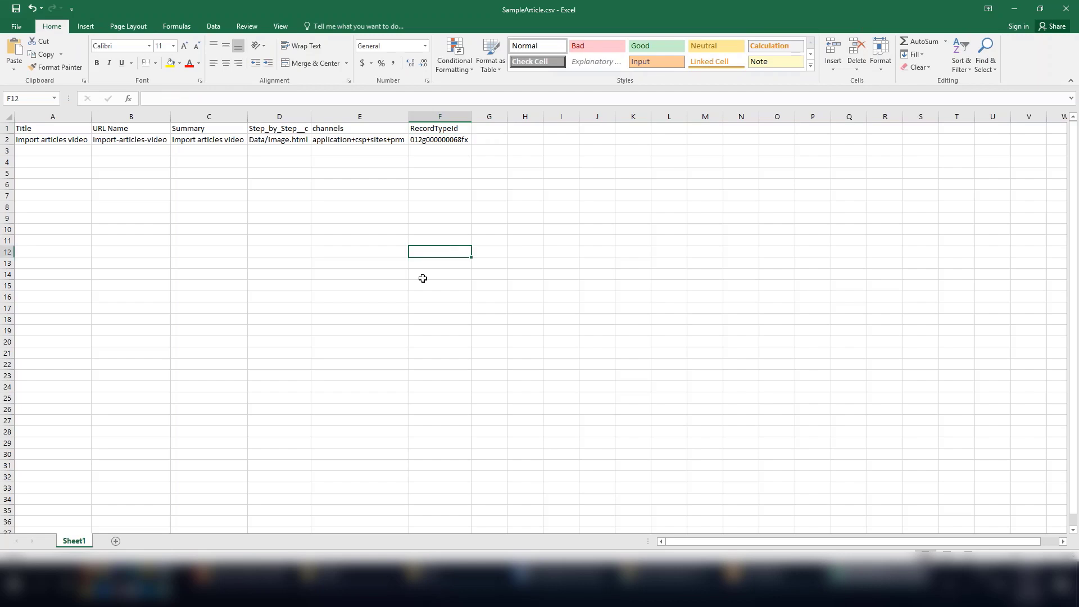
pyautogui.hotkey('ctrl', 's')
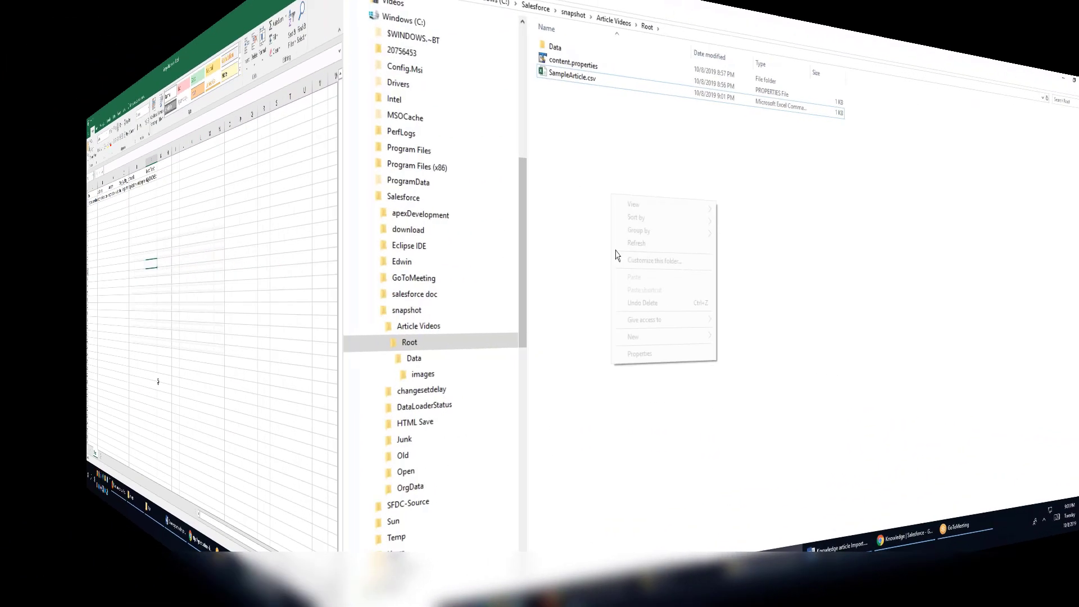
# Step: Create a new compressed folder in Root named ImportZipFile.zip
pyautogui.moveTo(646, 336)
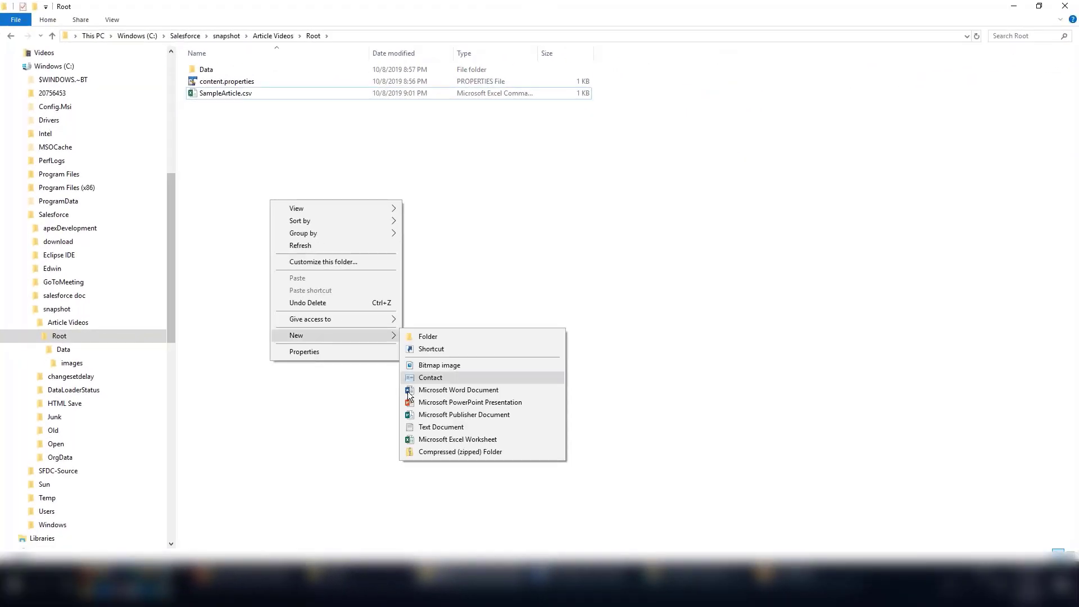
pyautogui.click(423, 451)
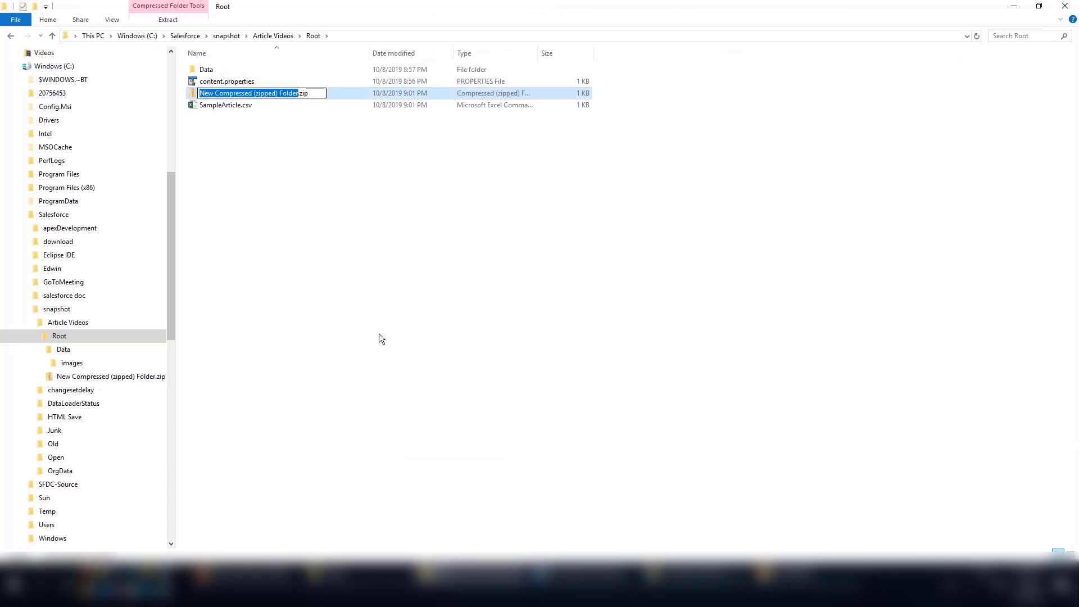
pyautogui.write('ImportZipFile')
pyautogui.press('Return')
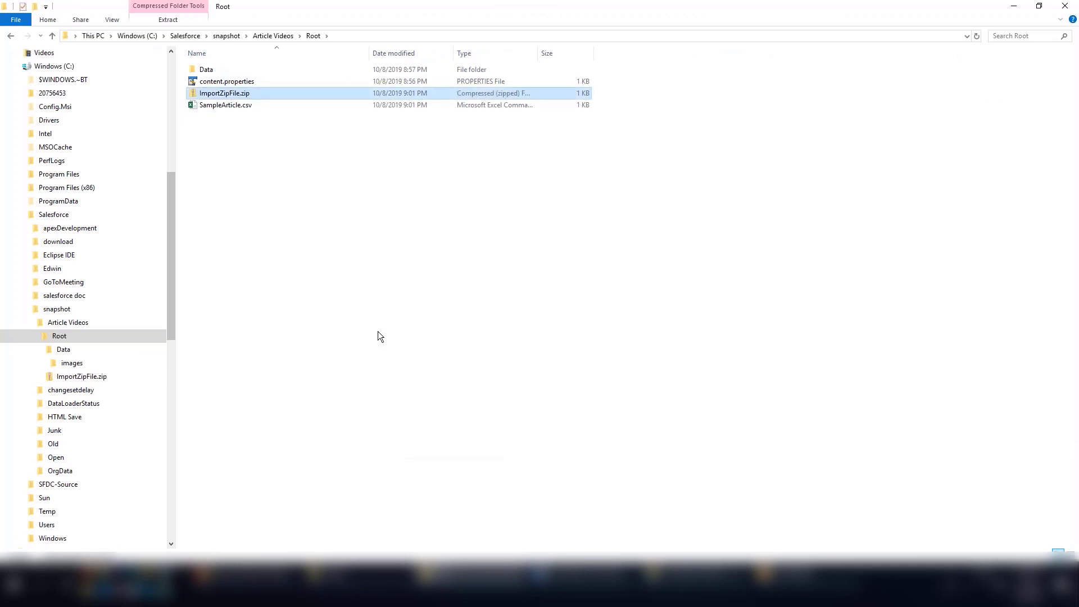
# Step: Move Data, content.properties and SampleArticle.csv into ImportZipFile.zip
pyautogui.click(369, 330)
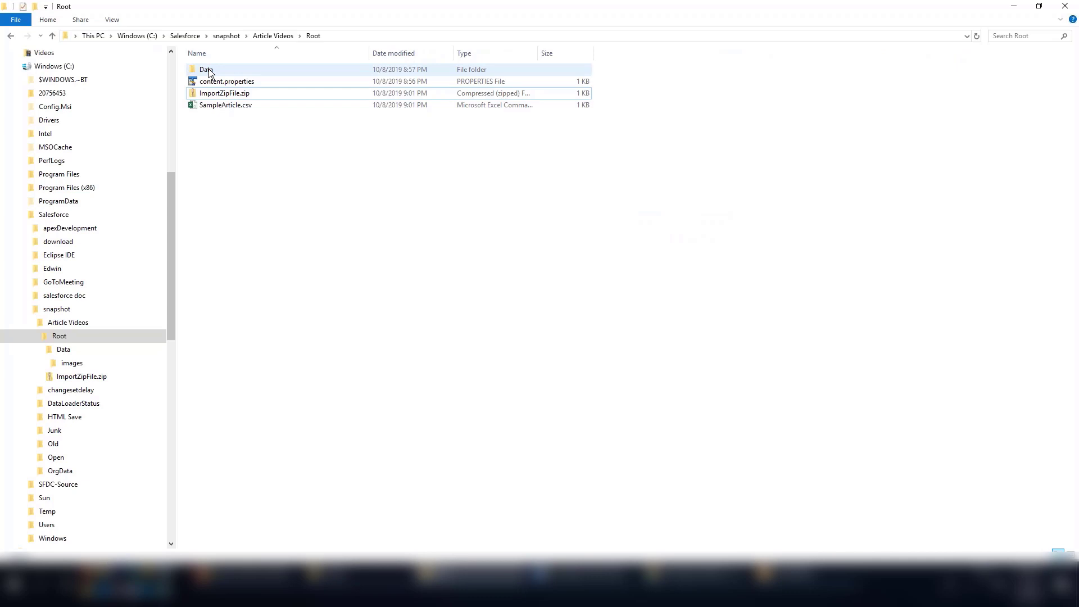
pyautogui.click(209, 67)
pyautogui.keyDown('ctrl'); pyautogui.click(212, 82); pyautogui.keyUp('ctrl')
pyautogui.keyDown('ctrl'); pyautogui.click(214, 105); pyautogui.keyUp('ctrl')
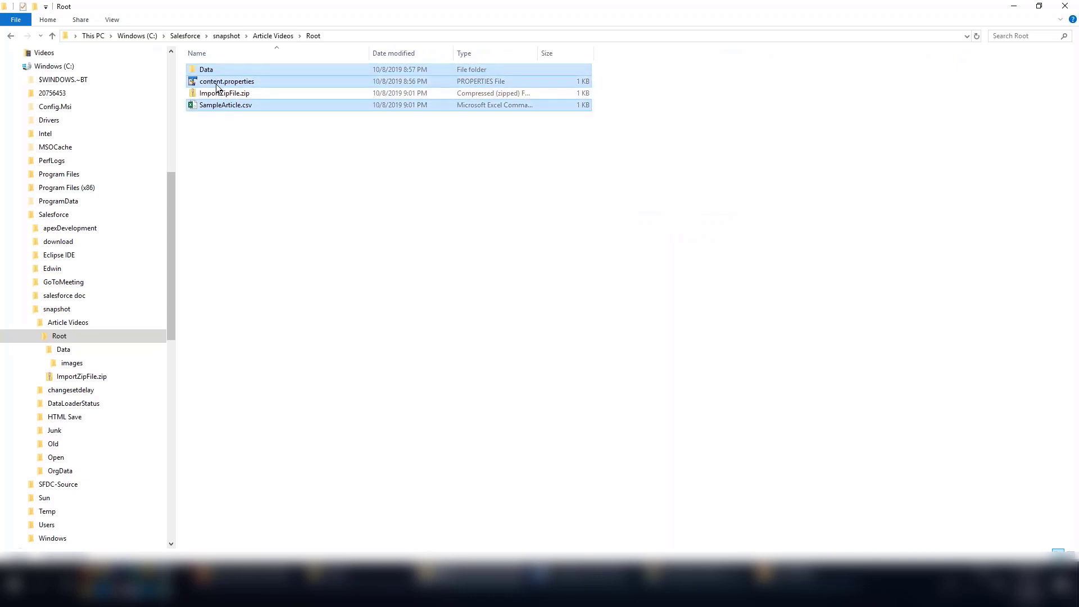
pyautogui.moveTo(220, 87); pyautogui.dragTo(224, 96)
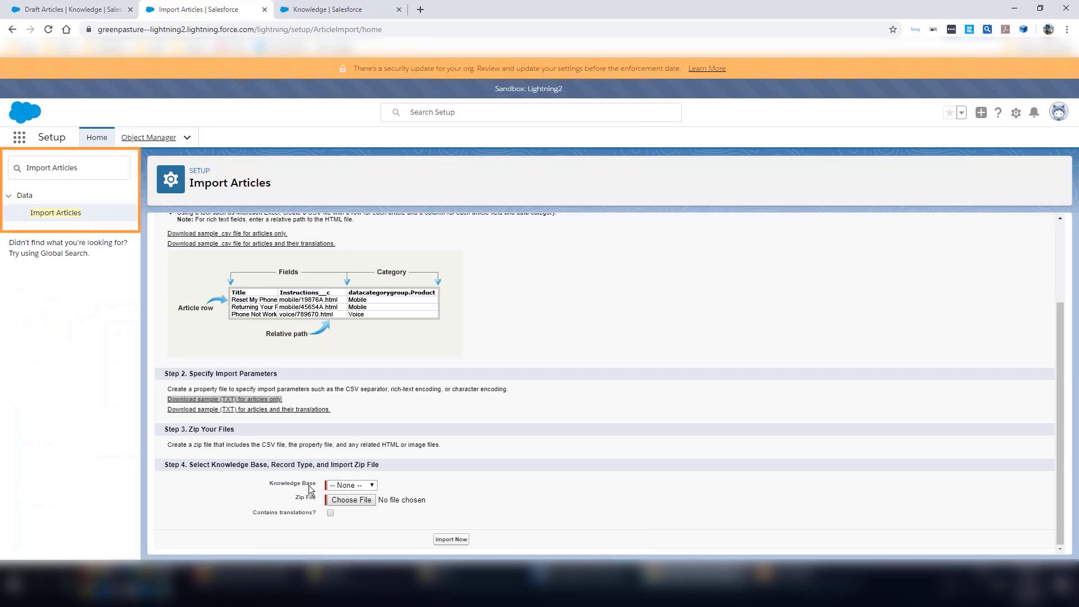
# Step: Choose Knowledge as the knowledge base and attach ImportZipFile.zip for the import
pyautogui.moveTo(314, 487); pyautogui.dragTo(275, 492)
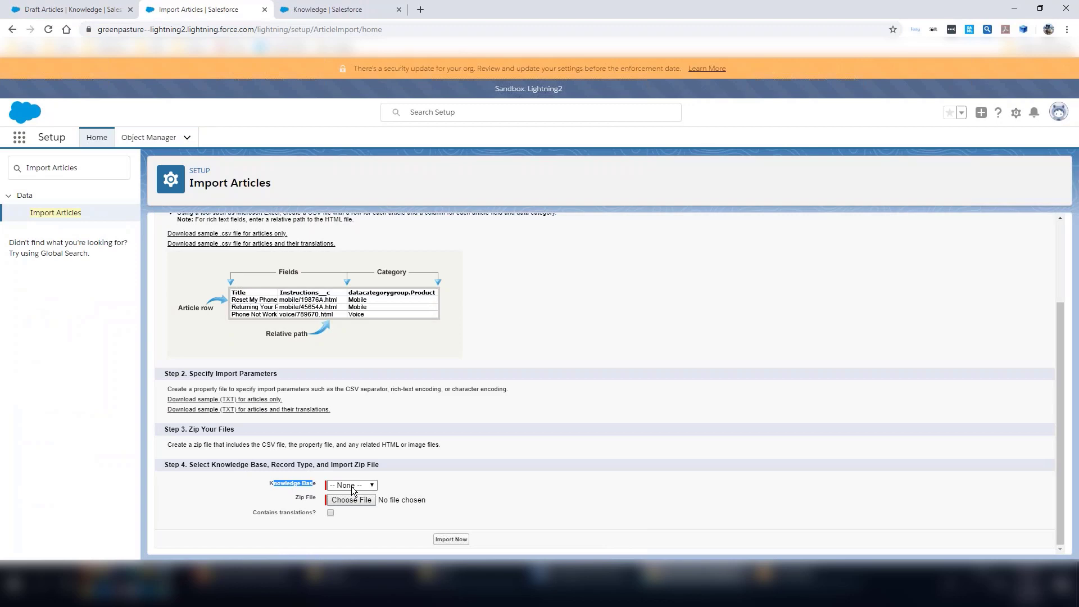
pyautogui.click(352, 485)
pyautogui.click(341, 499)
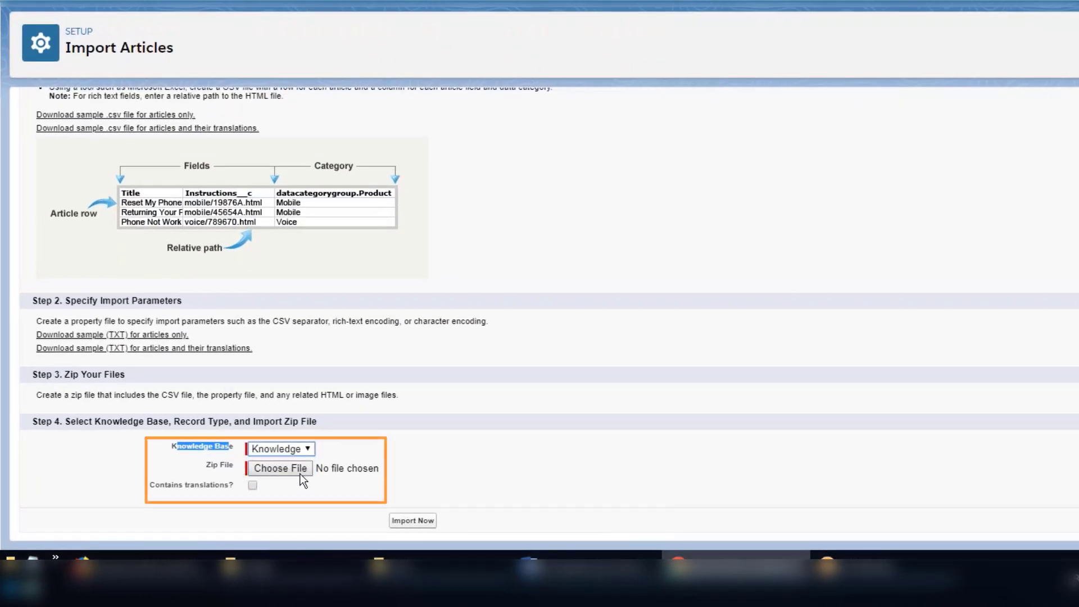
pyautogui.click(274, 468)
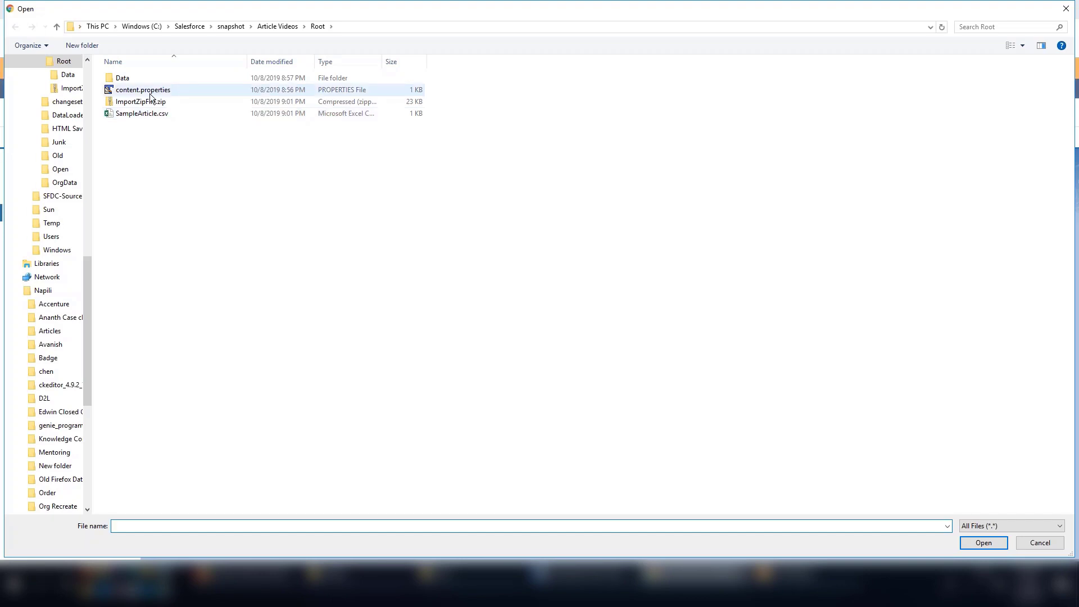
pyautogui.click(130, 103)
pyautogui.doubleClick(130, 102)
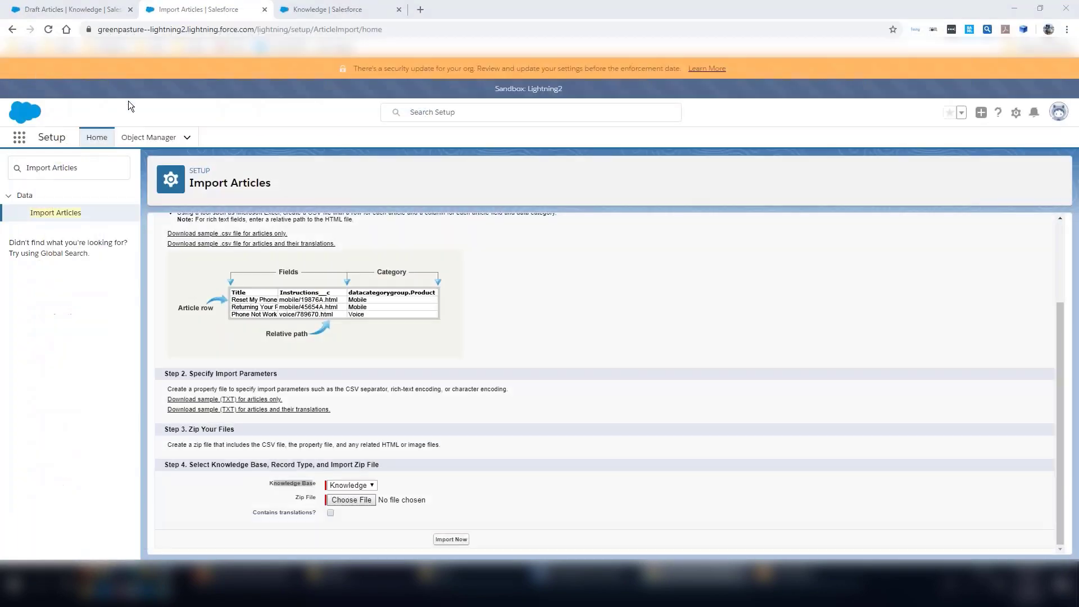
# Step: Start Import Now, then save Importlog_20191009040227.zip from the Article Import logs email into Root
pyautogui.click(459, 539)
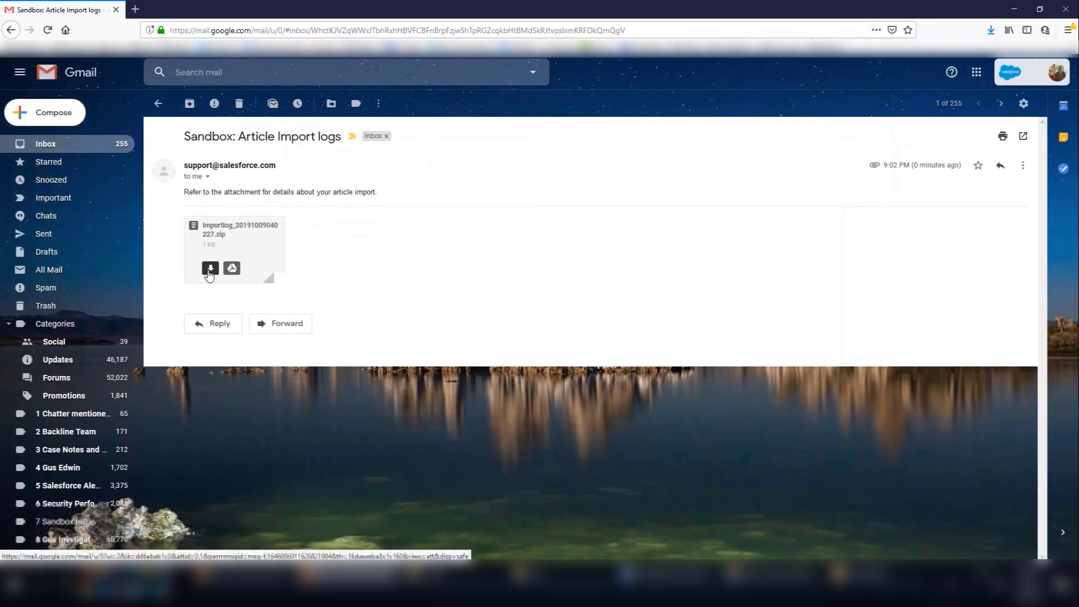
pyautogui.click(210, 267)
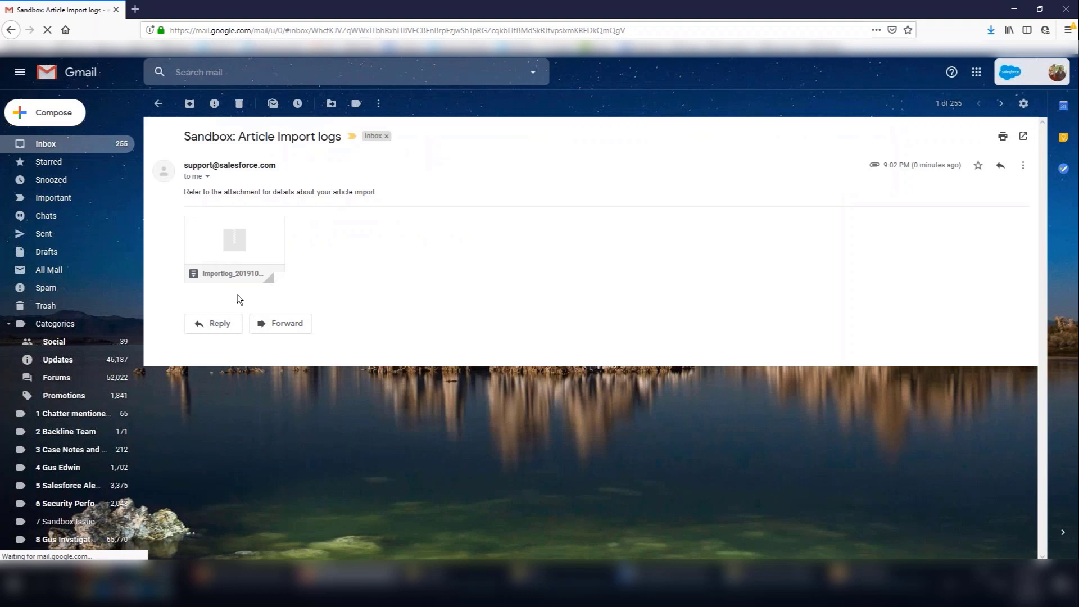
pyautogui.click(441, 299)
pyautogui.click(581, 347)
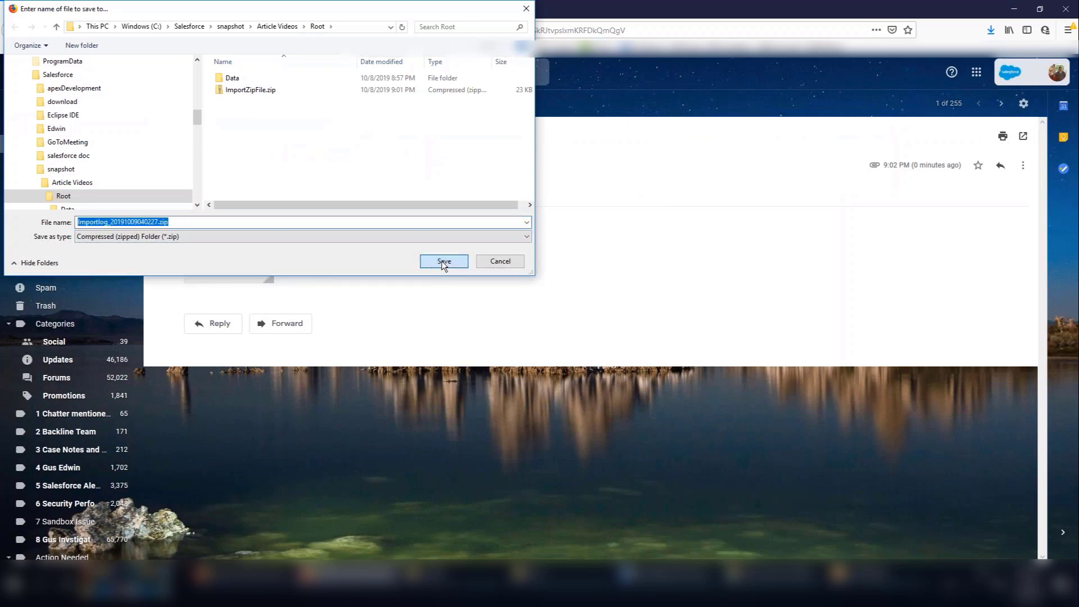
pyautogui.click(444, 262)
# Step: Open Importlog_20191009040227.txt from the Root folder's import log zip in Notepad
pyautogui.click(556, 574)
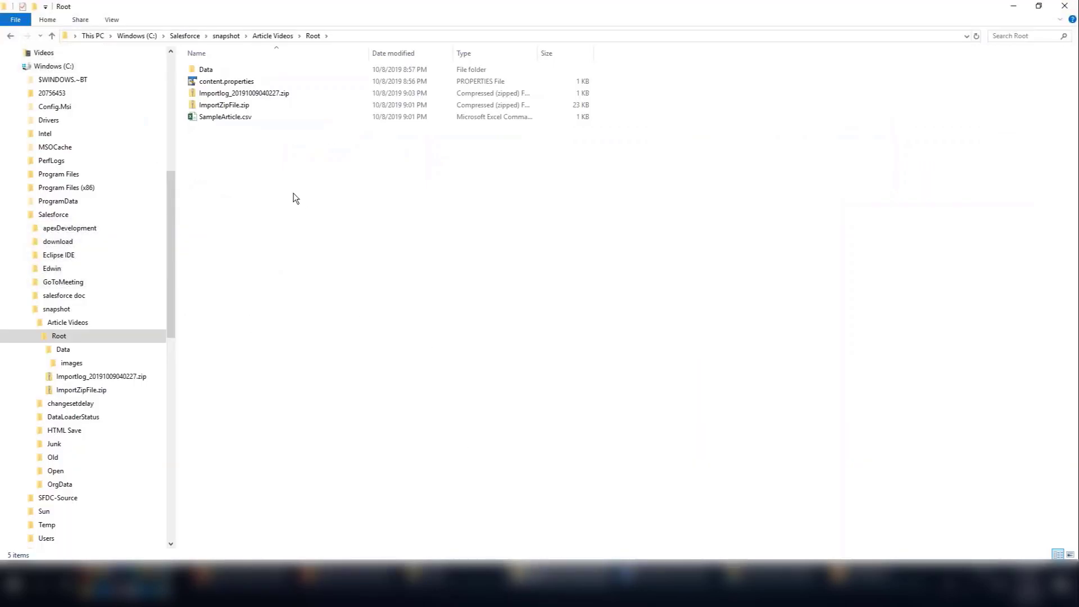
pyautogui.doubleClick(225, 93)
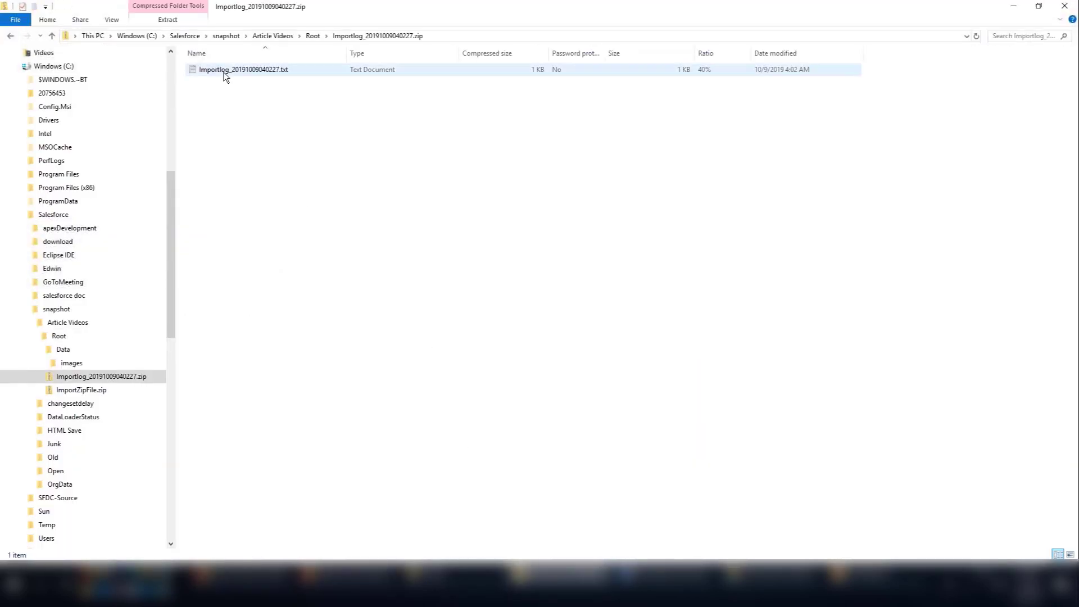
pyautogui.doubleClick(225, 73)
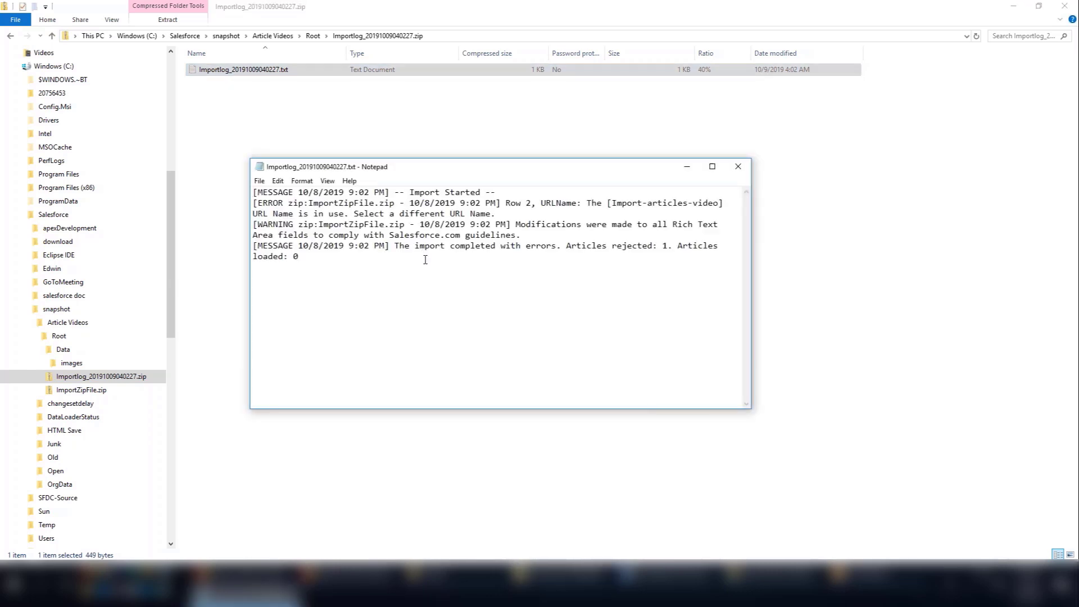